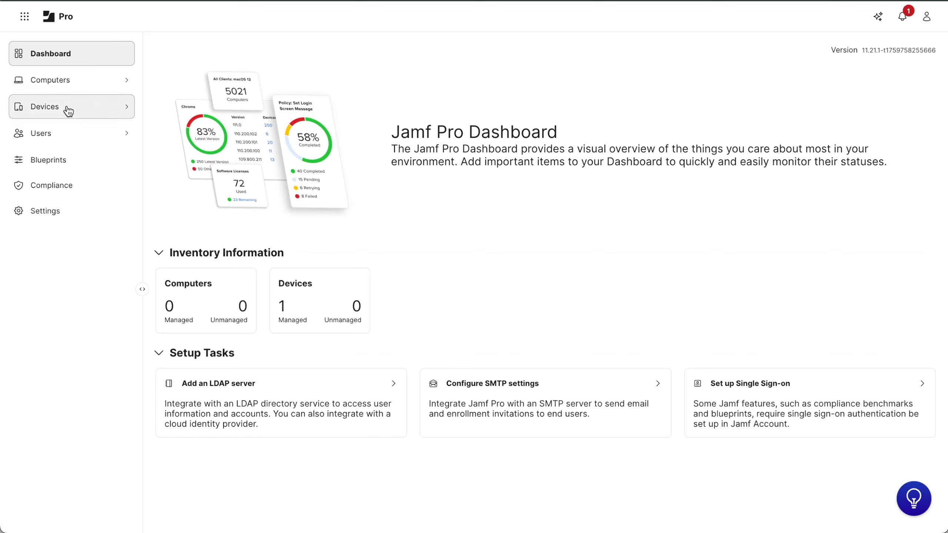
# Expand the Devices section in the Jamf Pro dashboard sidebar.
pyautogui.click(66, 107)
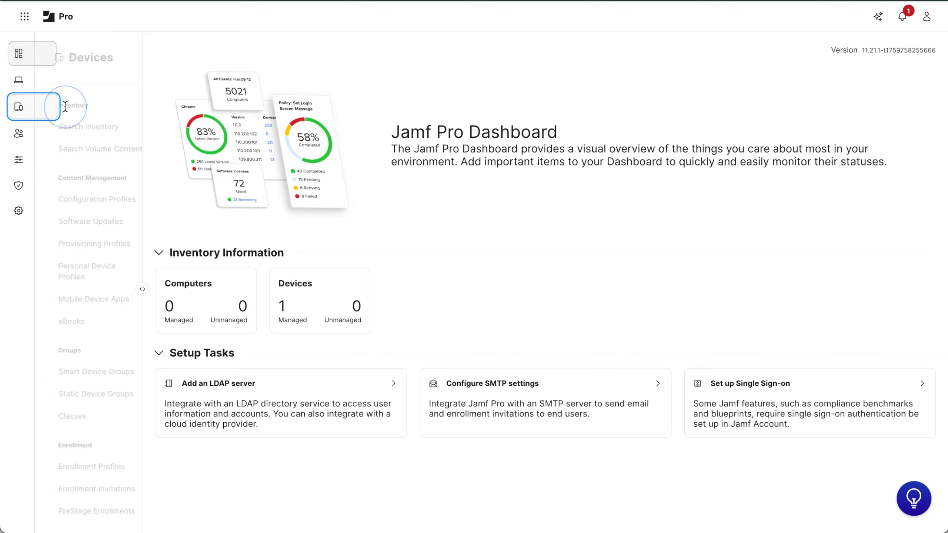
# Open the CZ-pilot-iphone static device group and view its assigned devices.
pyautogui.click(80, 395)
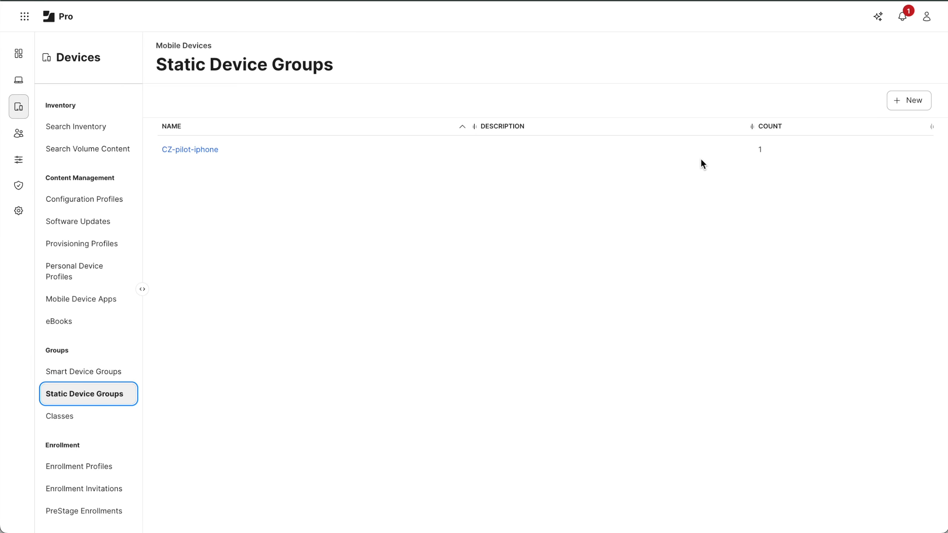
pyautogui.click(192, 150)
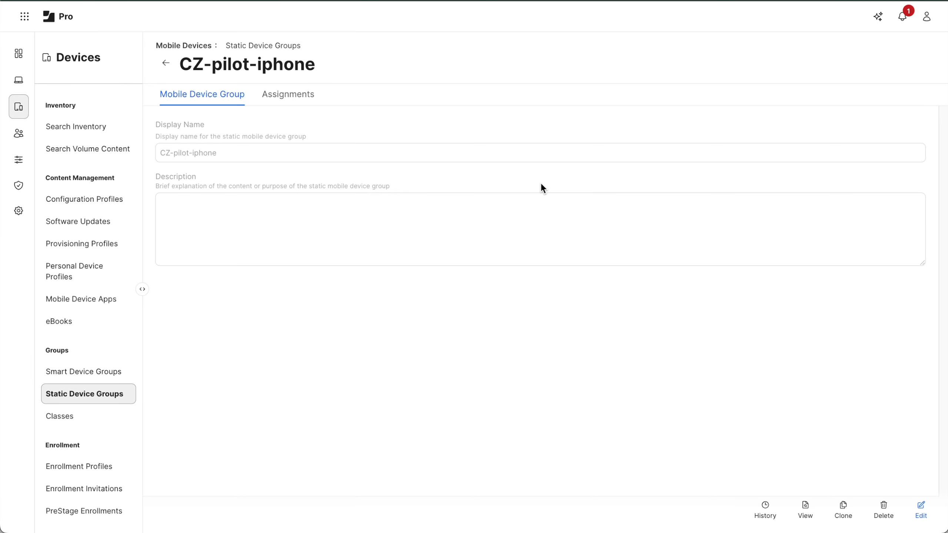
pyautogui.click(287, 94)
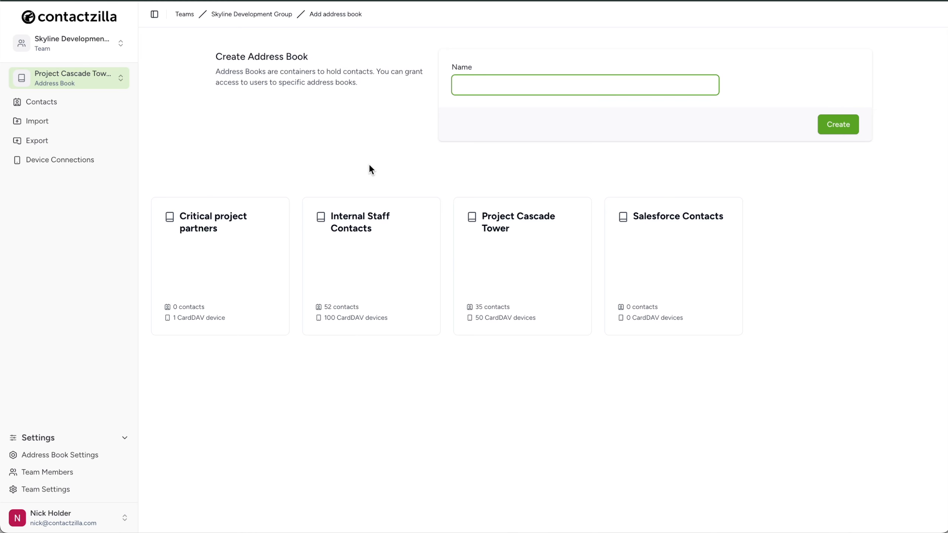
pyautogui.click(539, 267)
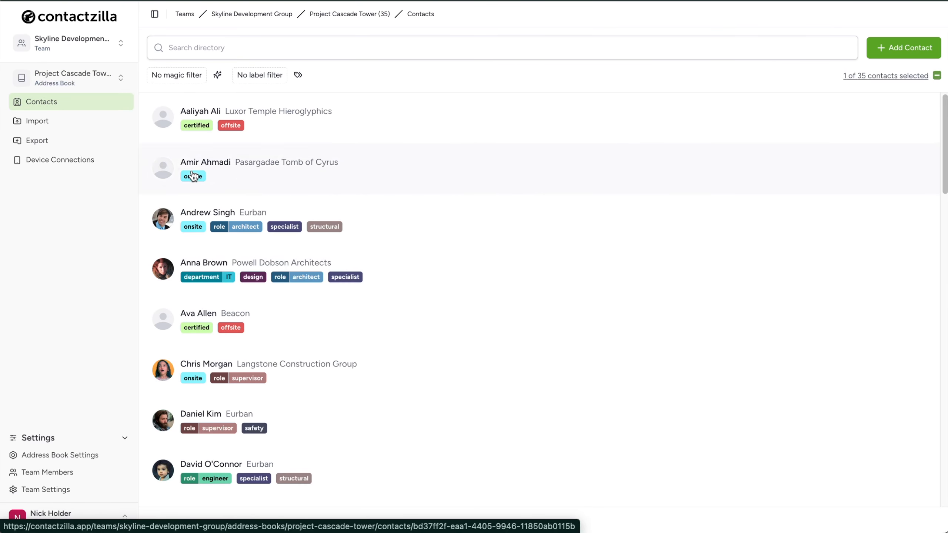
pyautogui.click(108, 167)
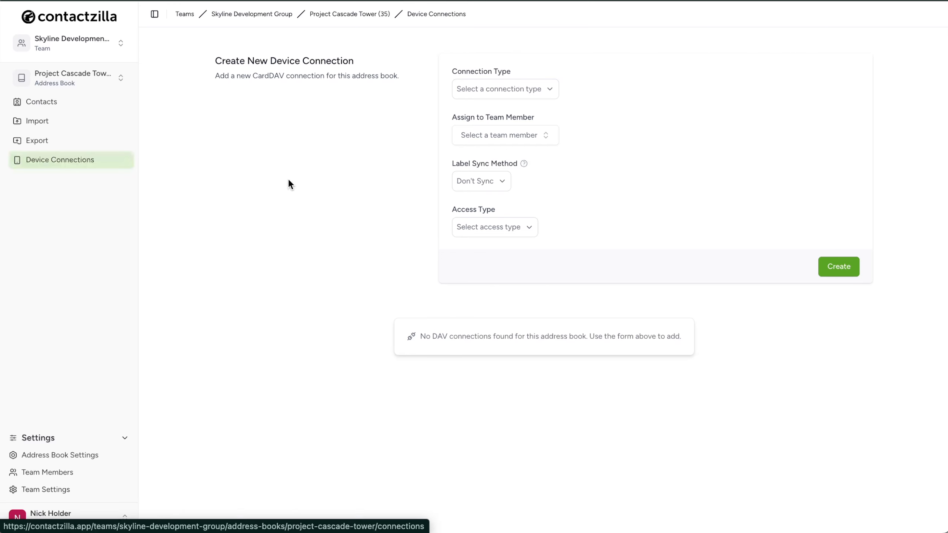
pyautogui.click(556, 89)
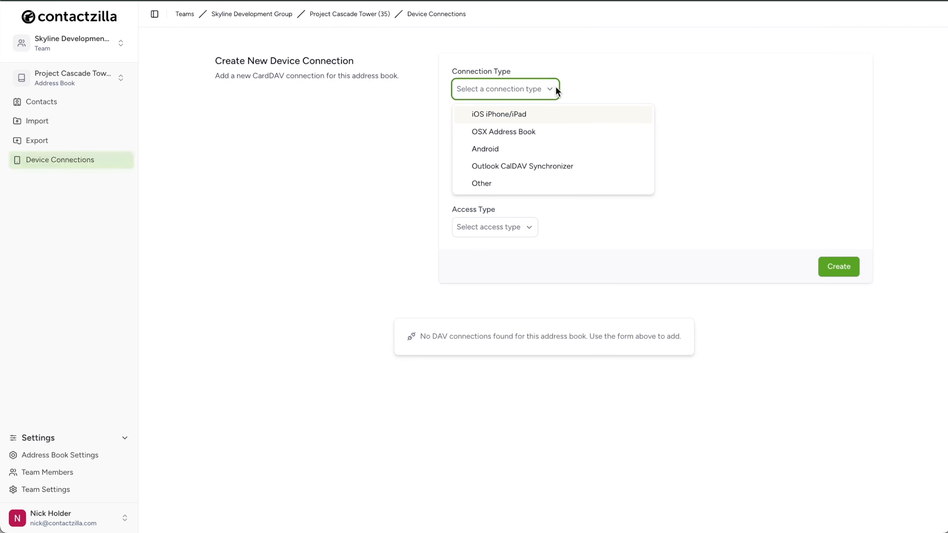
pyautogui.click(580, 116)
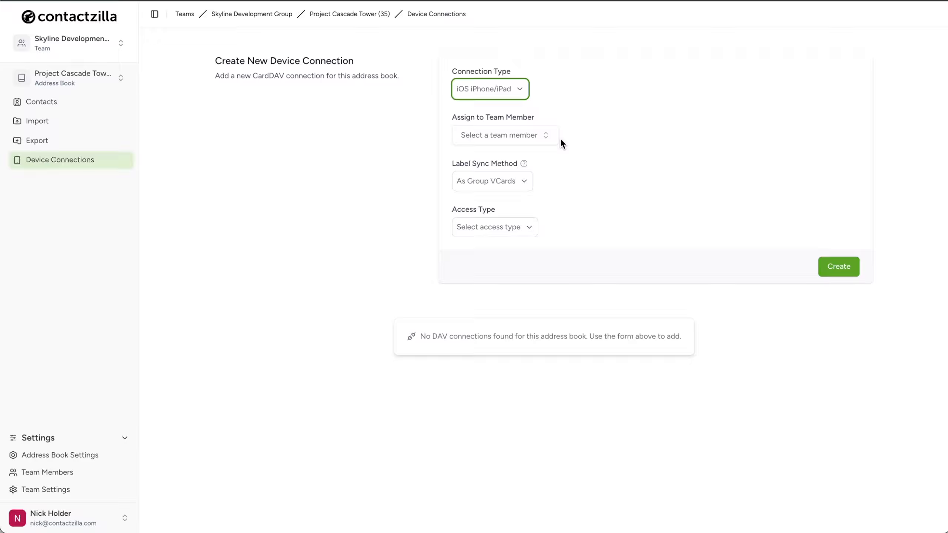
# Browse the Assign to Team Member list, then close it without choosing anyone.
pyautogui.click(547, 137)
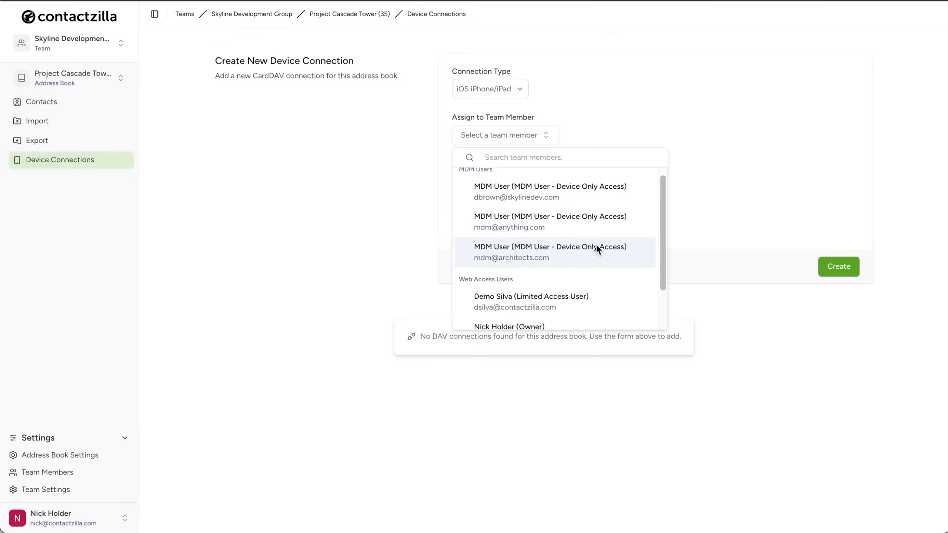
pyautogui.scroll(-2, 595, 246)
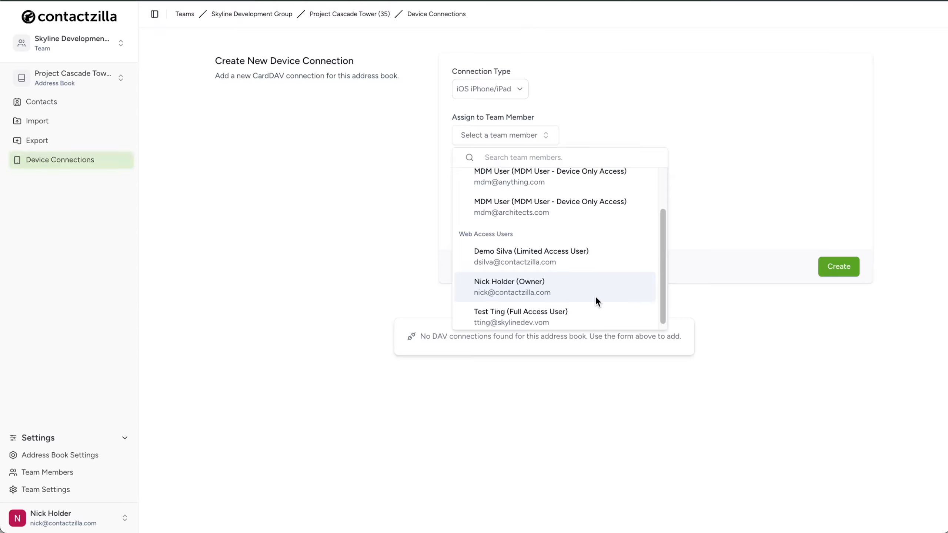
pyautogui.scroll(2, 596, 297)
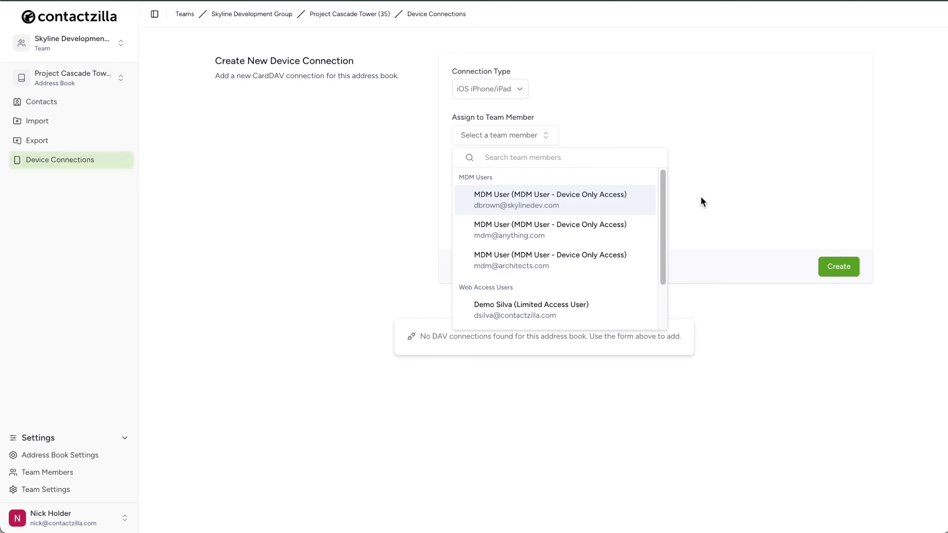
pyautogui.click(716, 208)
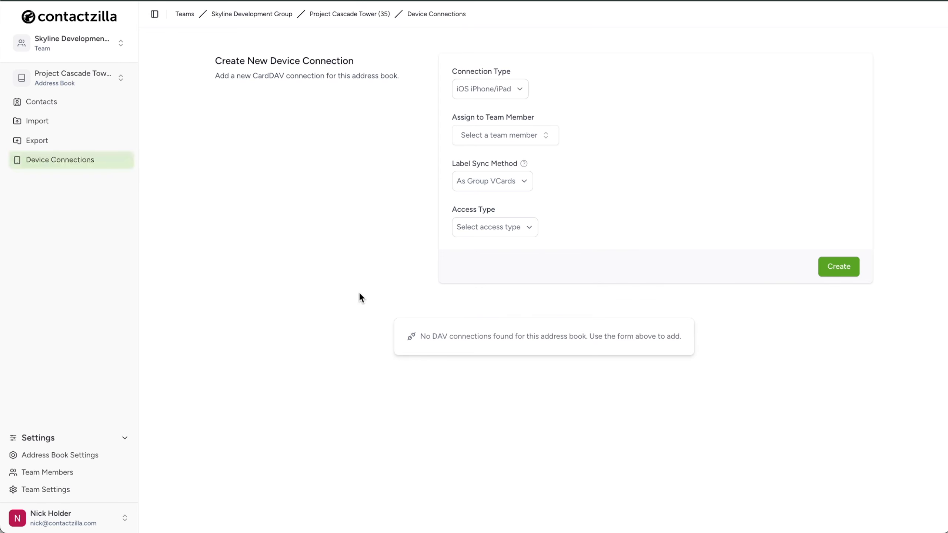
# Add a team member by their e-mail address with the MDM User - Device Only Access role.
pyautogui.click(89, 476)
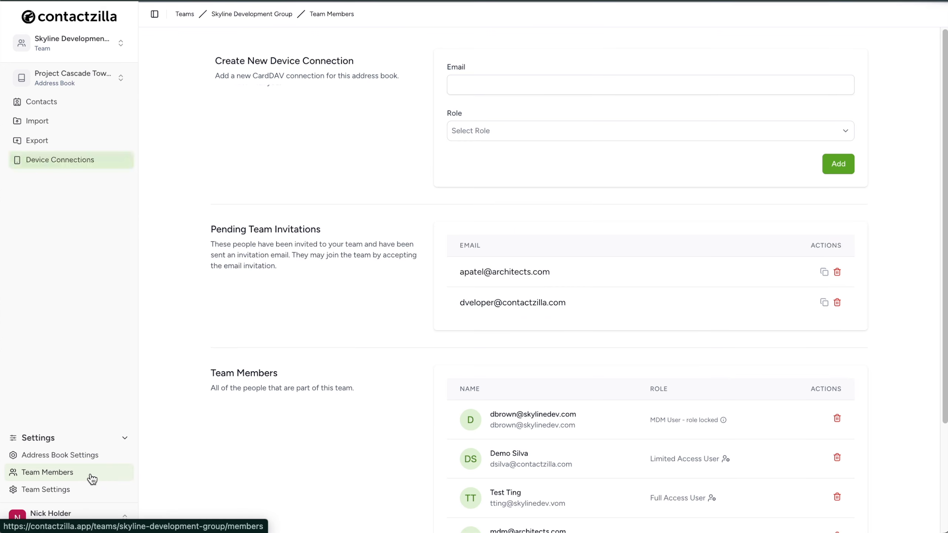
pyautogui.click(844, 132)
pyautogui.click(611, 214)
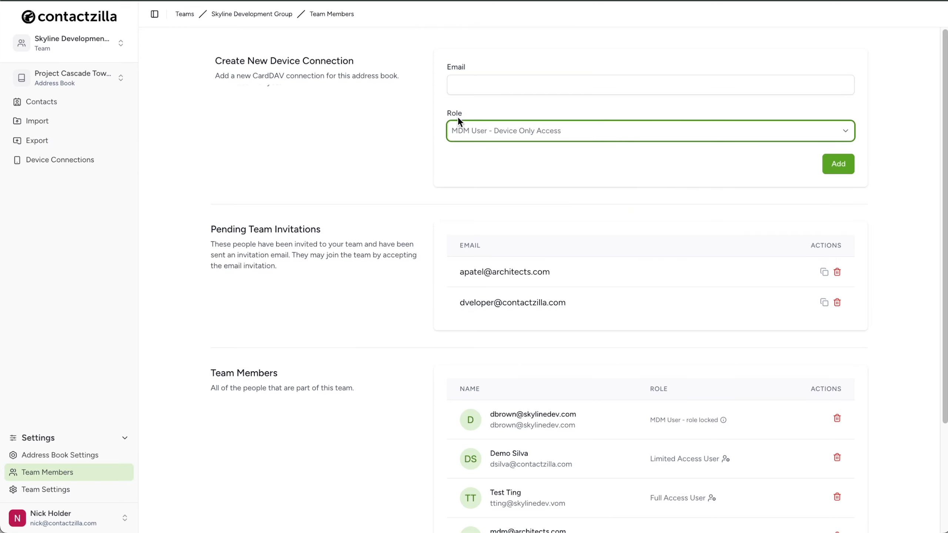
pyautogui.click(475, 85)
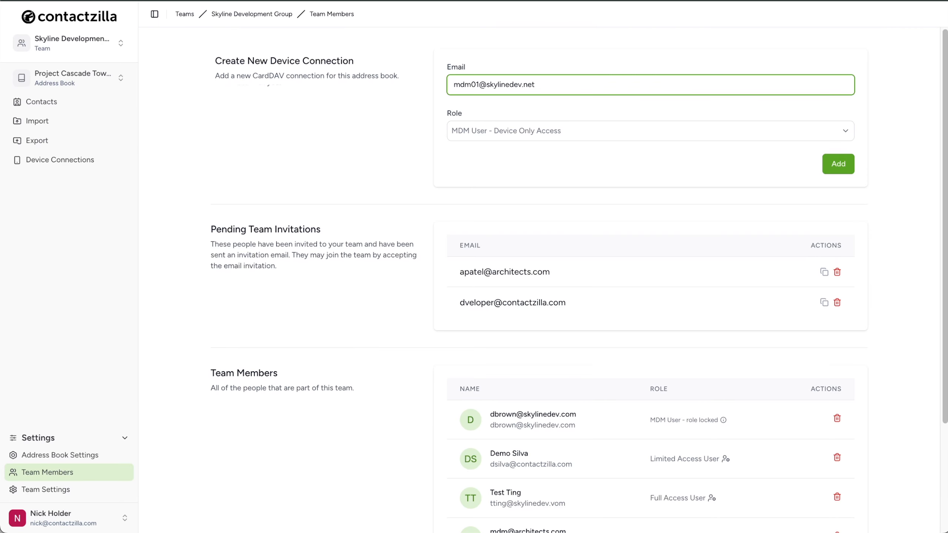
pyautogui.click(838, 168)
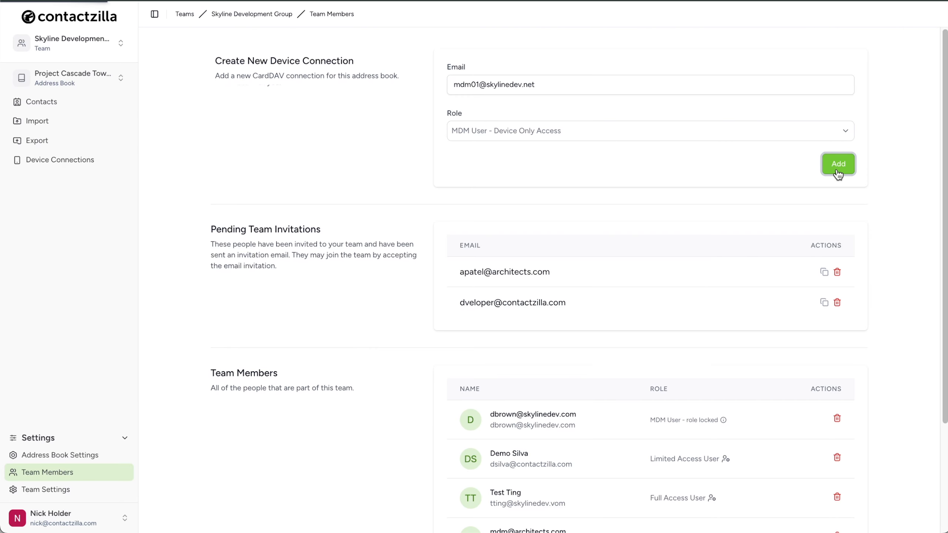
pyautogui.scroll(-3, 716, 311)
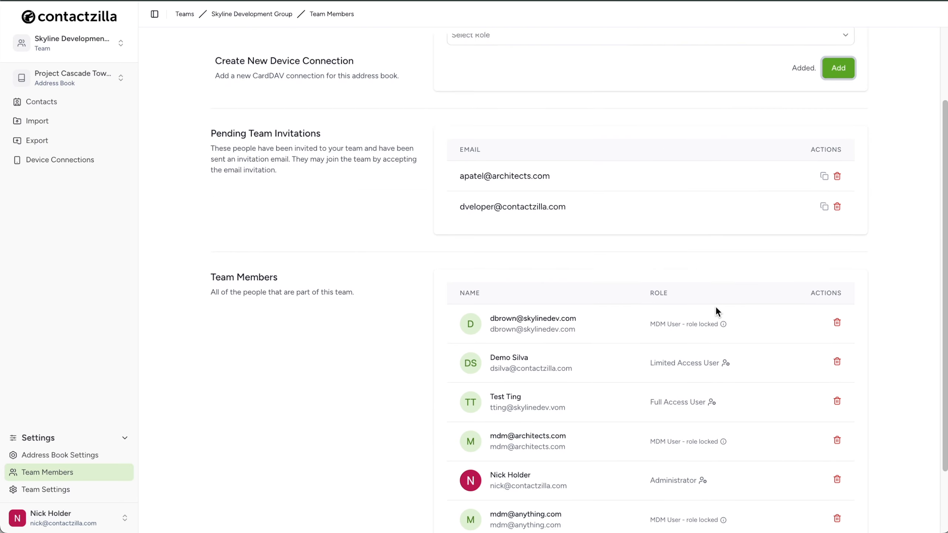
pyautogui.scroll(-2, 715, 308)
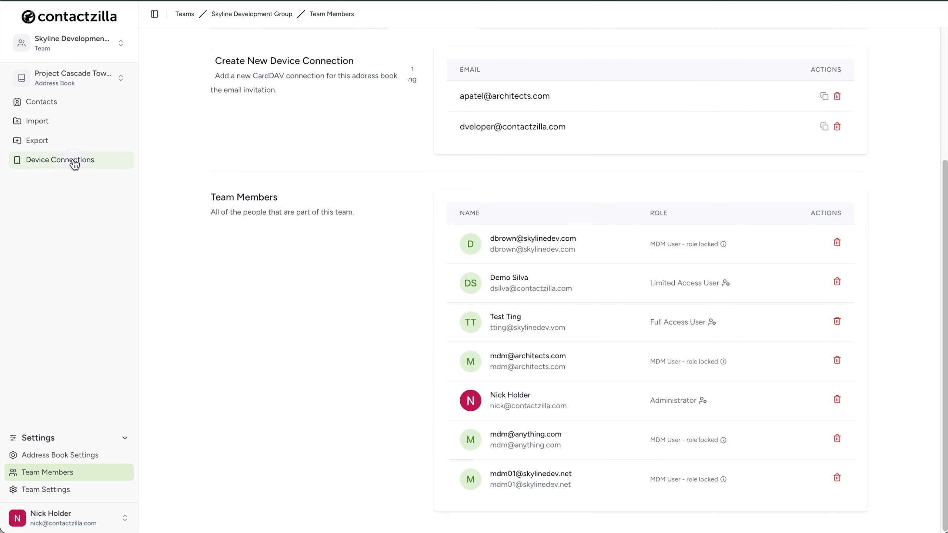
# Start a new iOS iPhone/iPad device connection assigned to the new MDM User.
pyautogui.click(116, 165)
pyautogui.click(549, 89)
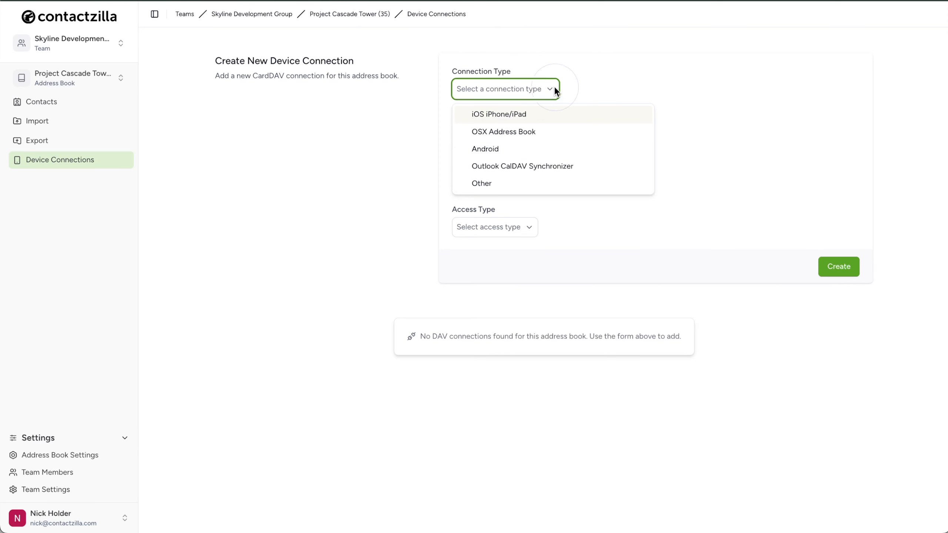
pyautogui.click(535, 114)
pyautogui.click(541, 133)
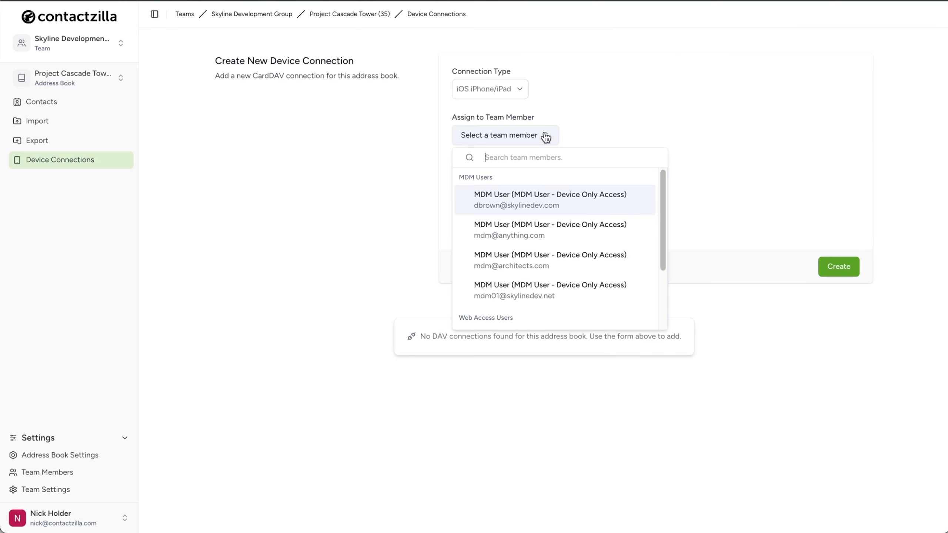
pyautogui.click(609, 292)
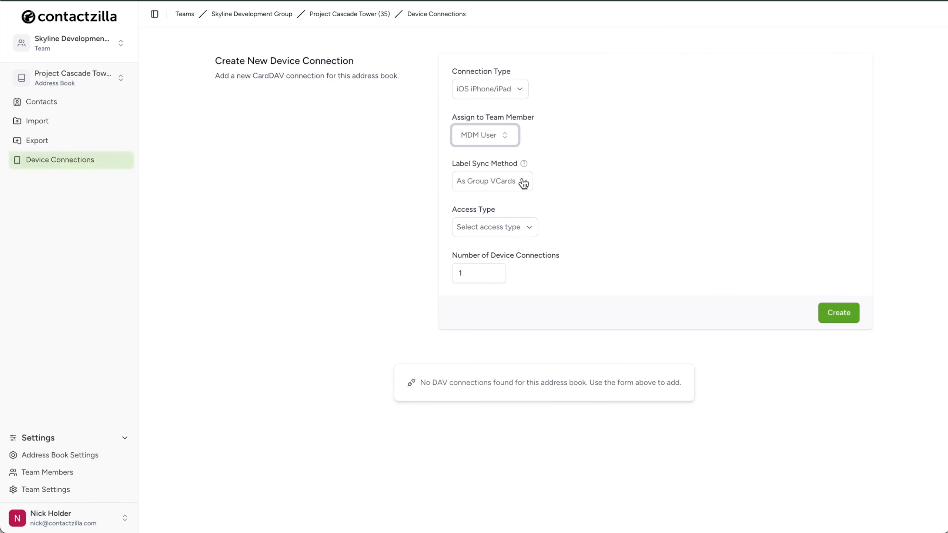
# Set the connection's access to Full Read/Write with delete access blocked.
pyautogui.click(536, 232)
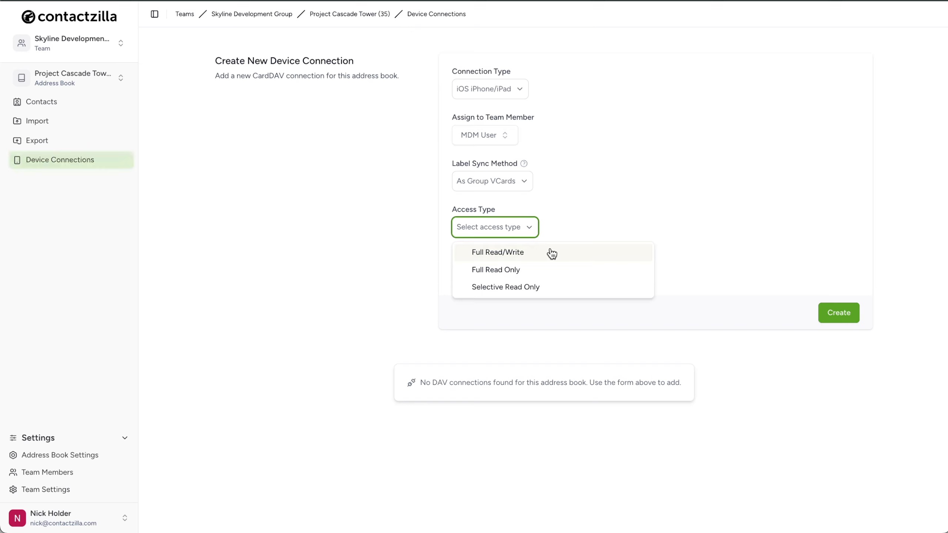
pyautogui.click(575, 269)
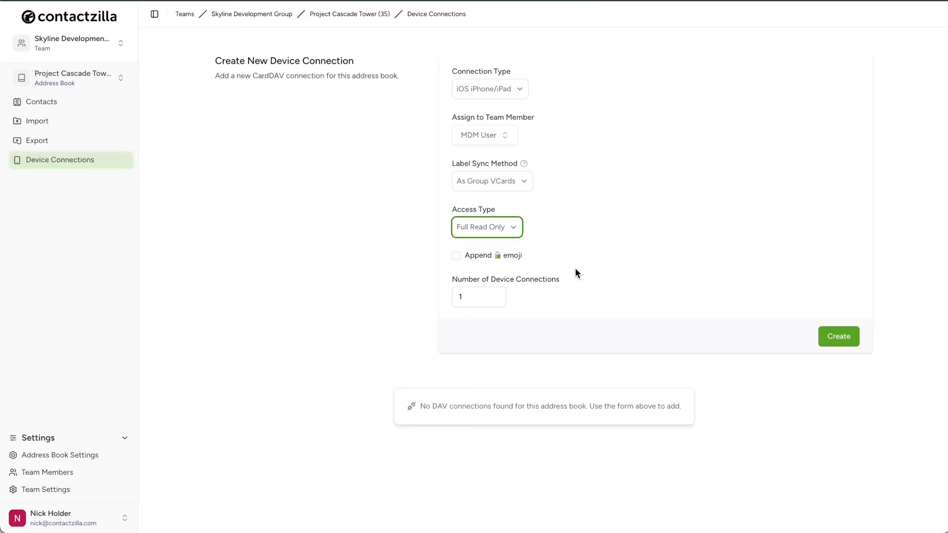
pyautogui.click(514, 227)
pyautogui.click(592, 253)
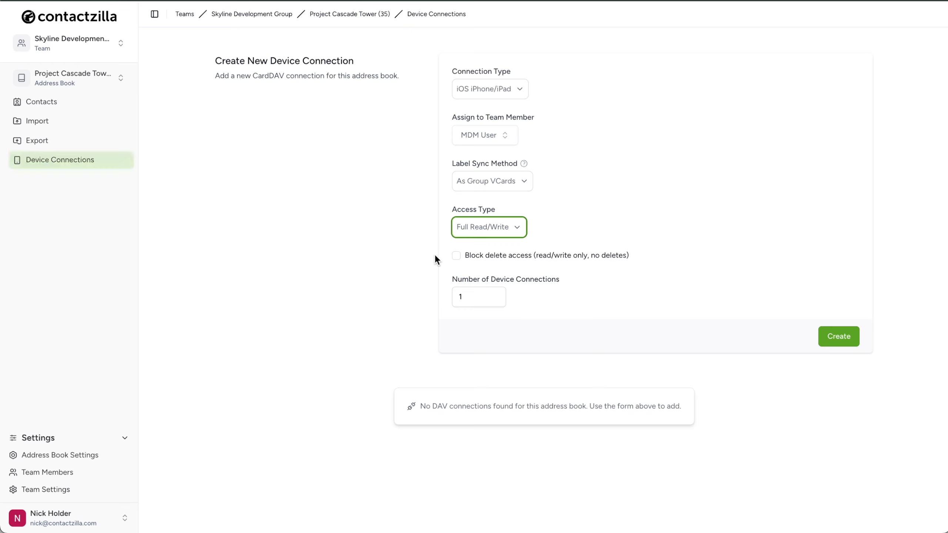
pyautogui.click(456, 256)
pyautogui.click(515, 228)
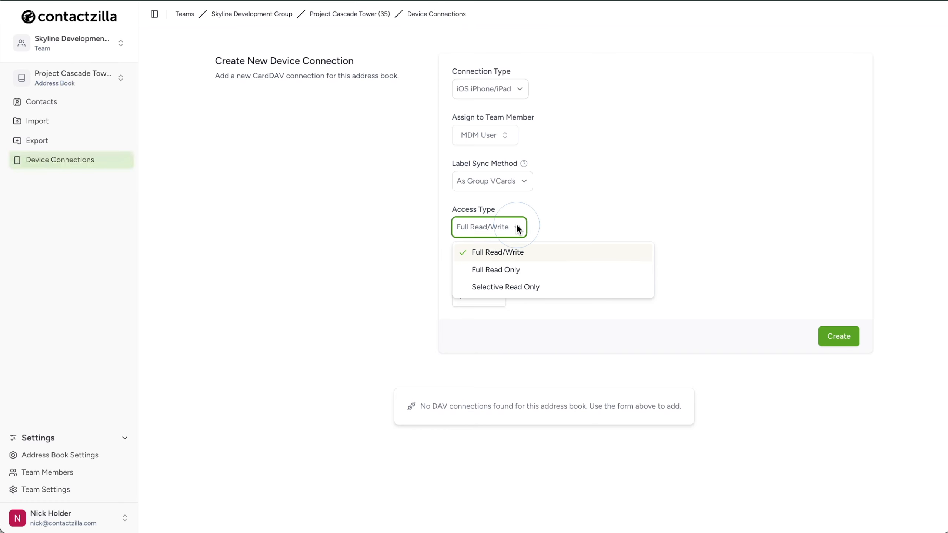
# Set access to Selective Read Only, restricted to the projectmanager and specialist labels.
pyautogui.click(549, 287)
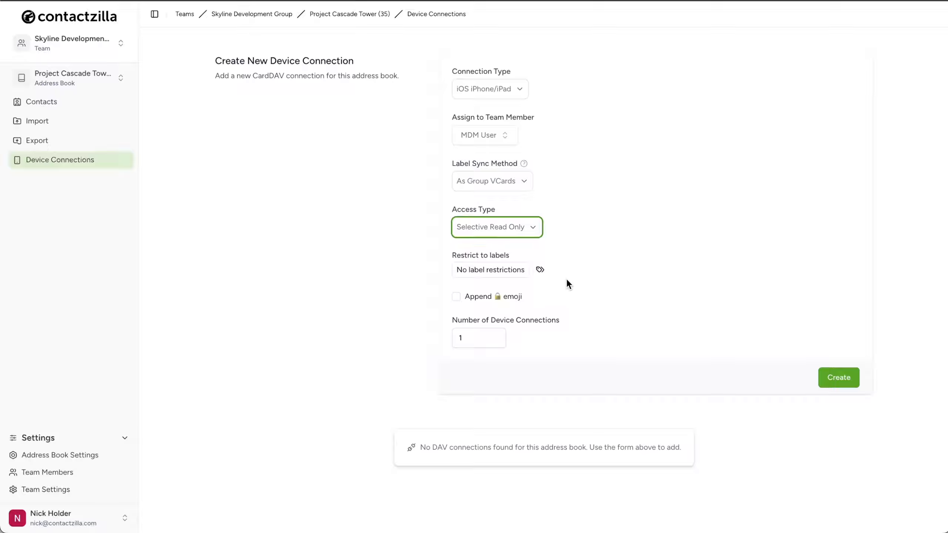
pyautogui.click(539, 270)
pyautogui.scroll(-3, 564, 429)
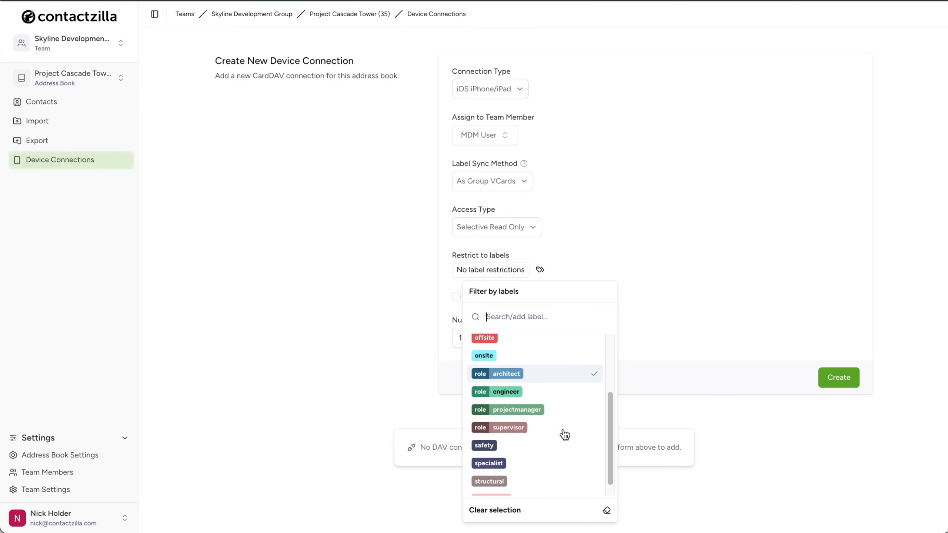
pyautogui.click(558, 399)
pyautogui.press('Escape')
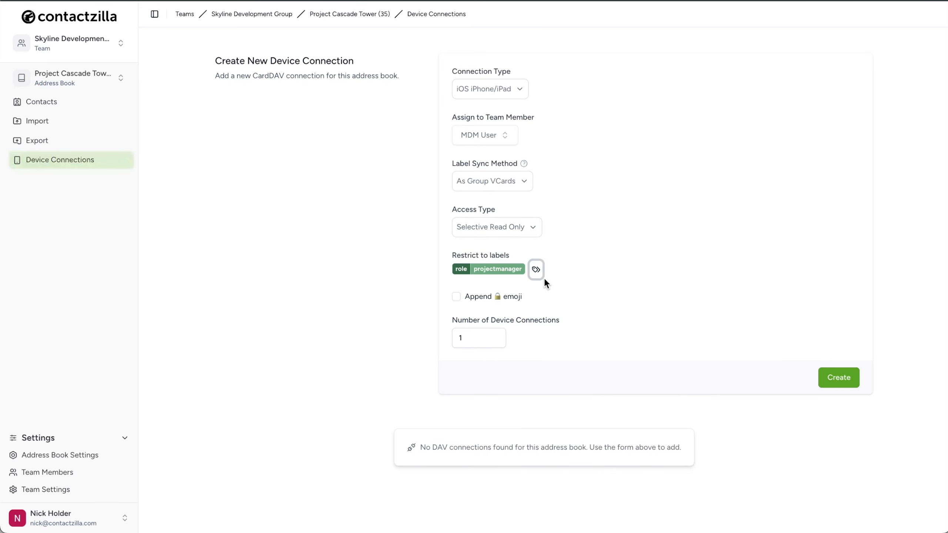
pyautogui.click(536, 270)
pyautogui.scroll(-3, 526, 445)
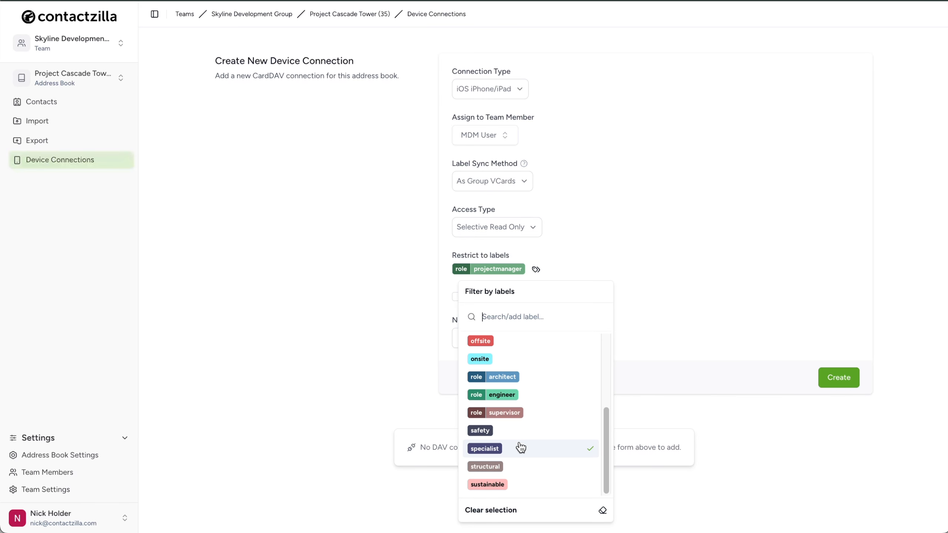
pyautogui.press('Escape')
# Create the connection, then delete the resulting acclaimedgoatthink connection.
pyautogui.click(839, 379)
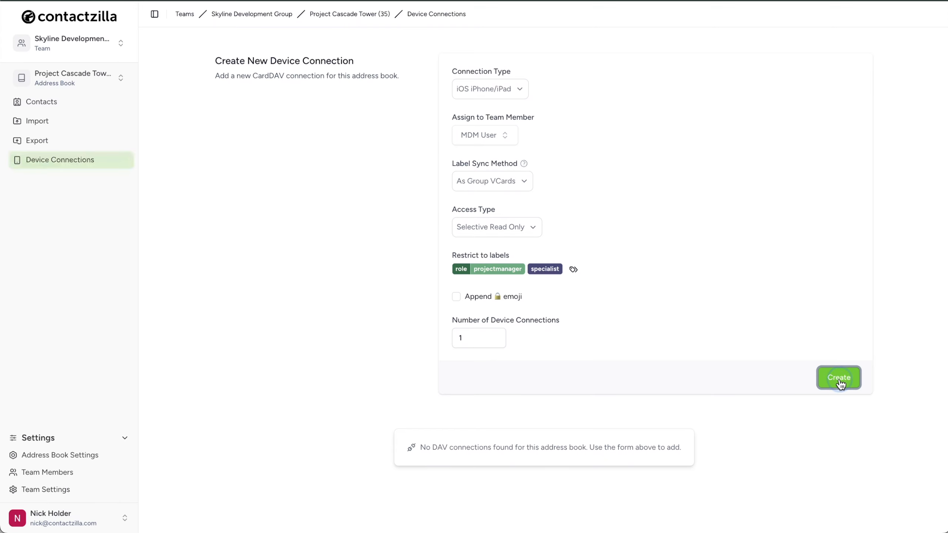
pyautogui.scroll(-3, 417, 371)
pyautogui.scroll(-2, 418, 370)
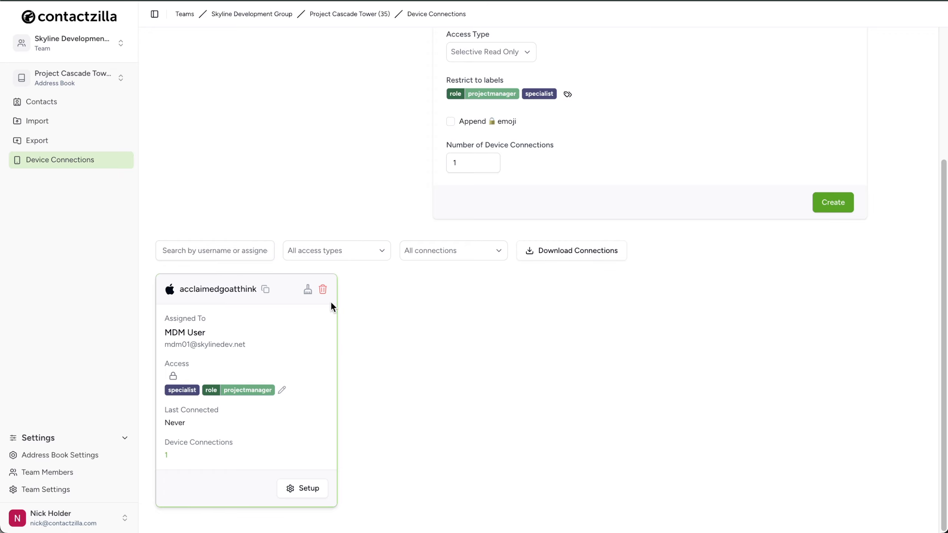
pyautogui.click(323, 290)
pyautogui.click(622, 301)
# Create a Full Read Only connection allowing 50 device connections.
pyautogui.click(533, 230)
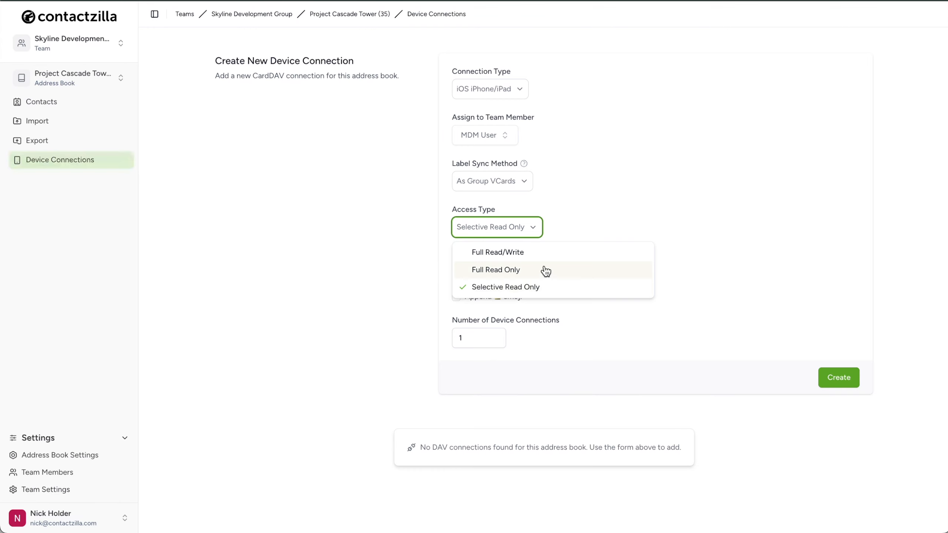
pyautogui.click(580, 270)
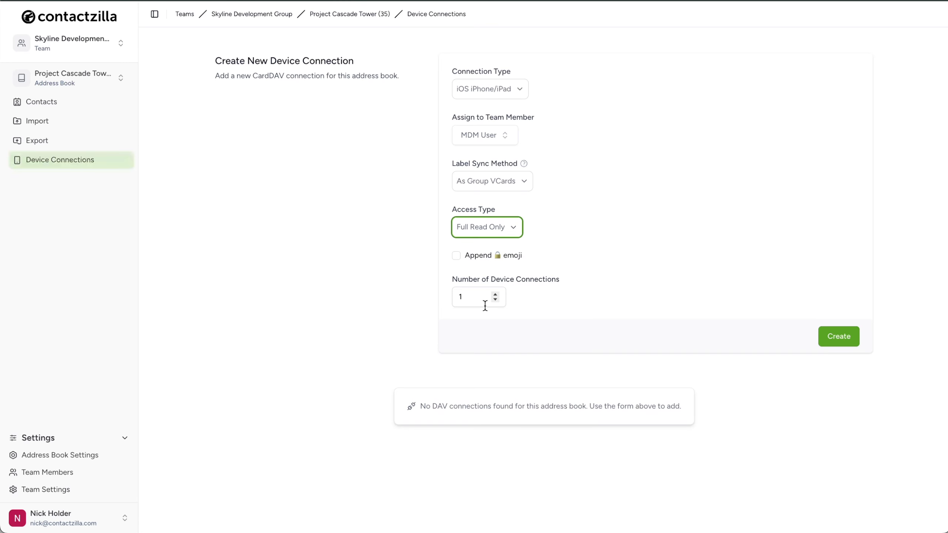
pyautogui.moveTo(466, 298); pyautogui.dragTo(452, 298)
pyautogui.write('50')
pyautogui.click(601, 306)
pyautogui.click(827, 336)
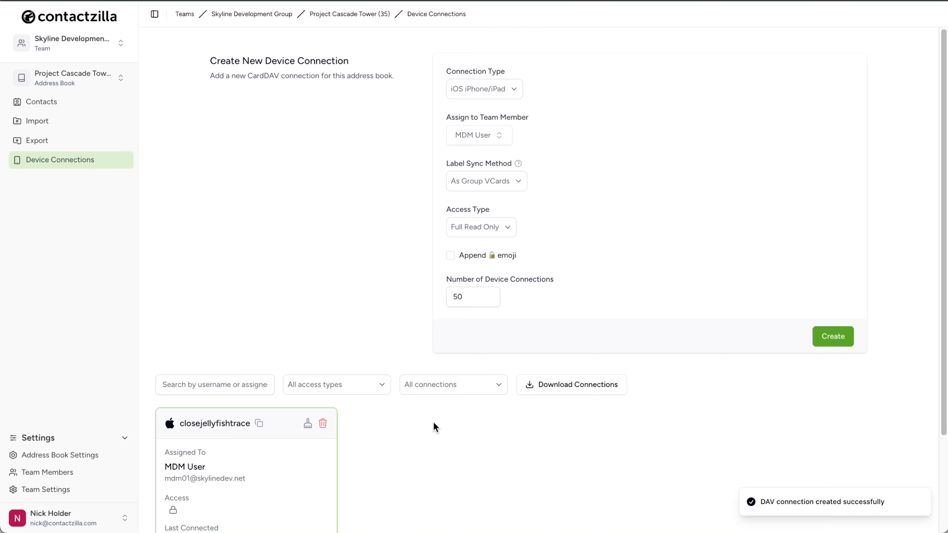
pyautogui.scroll(-3, 375, 436)
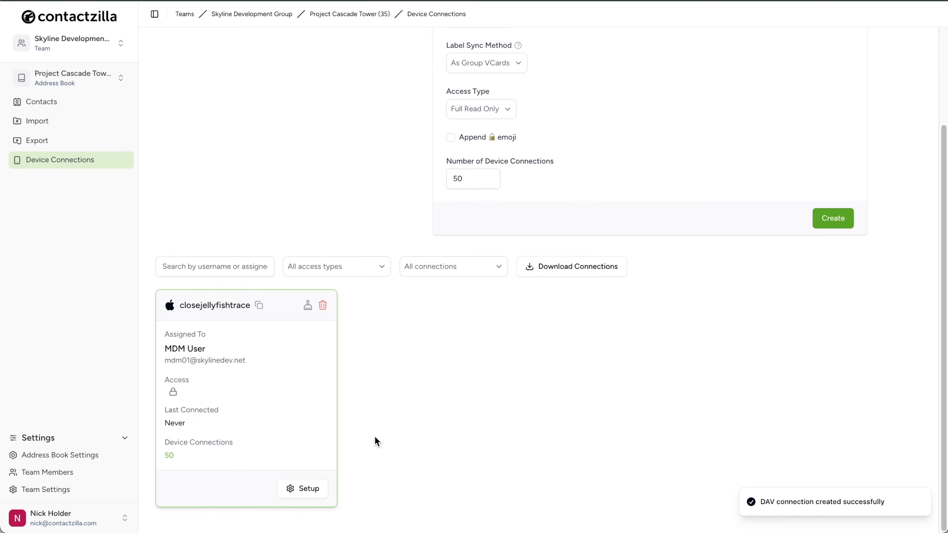
pyautogui.click(311, 490)
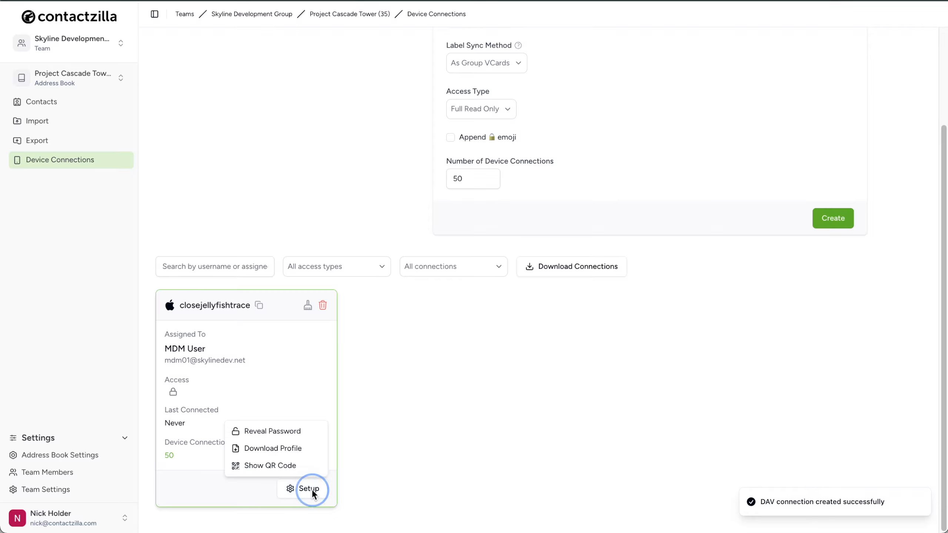
# Download the closejellyfishtrace connection's iOS profile via its Setup menu.
pyautogui.click(305, 448)
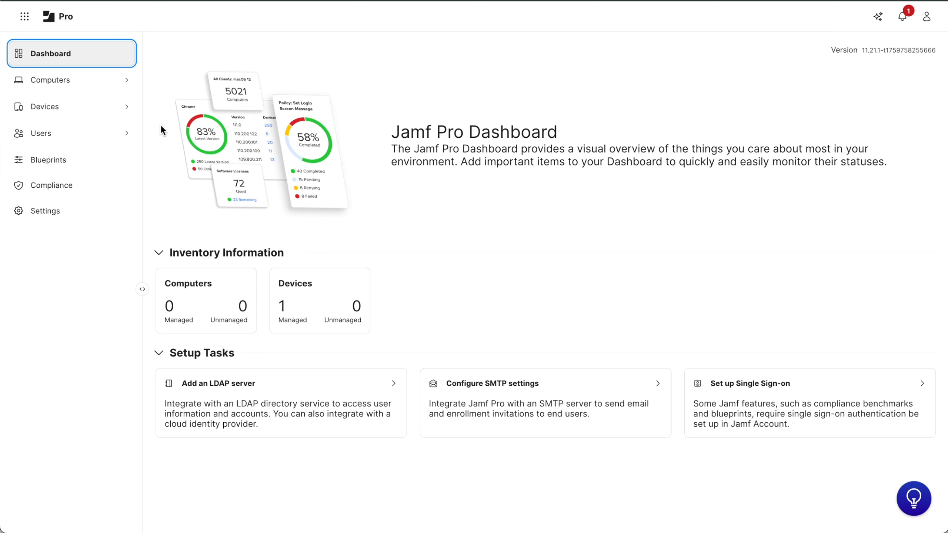
# Upload closejellyfishtrace.mobileconfig under Devices > Configuration Profiles in Jamf Pro.
pyautogui.click(73, 109)
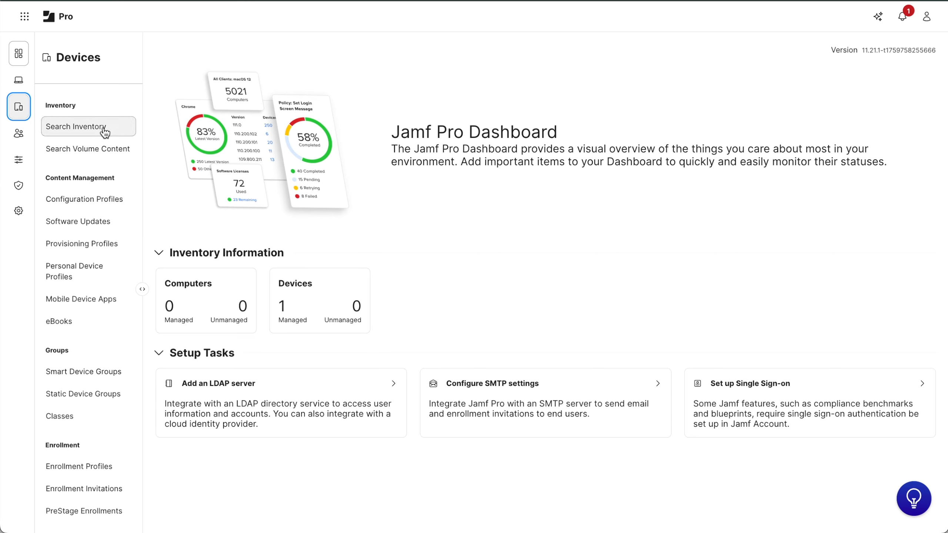
pyautogui.click(95, 202)
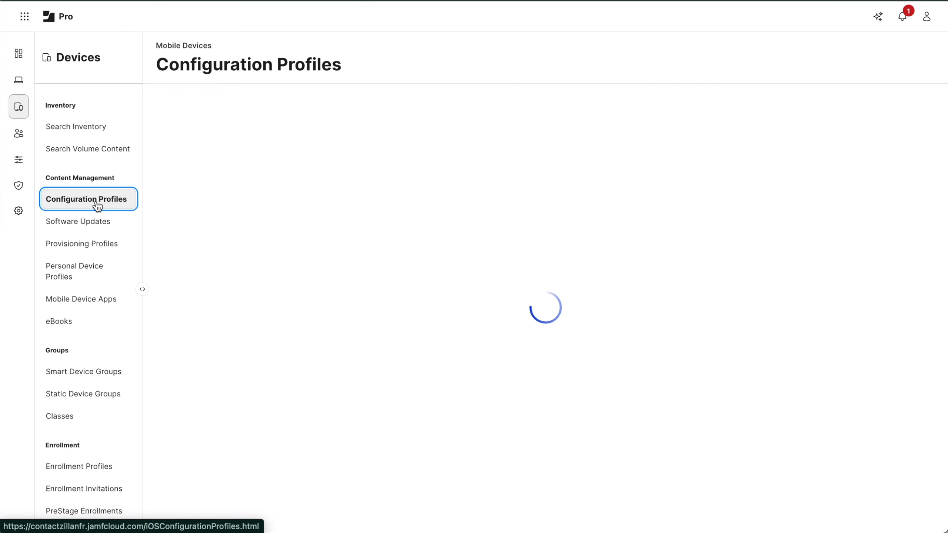
pyautogui.click(850, 101)
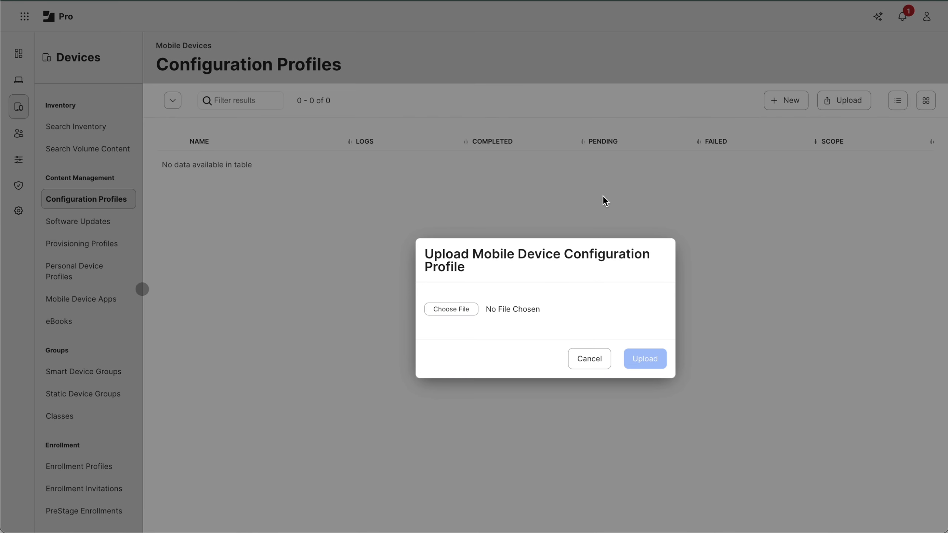
pyautogui.click(450, 312)
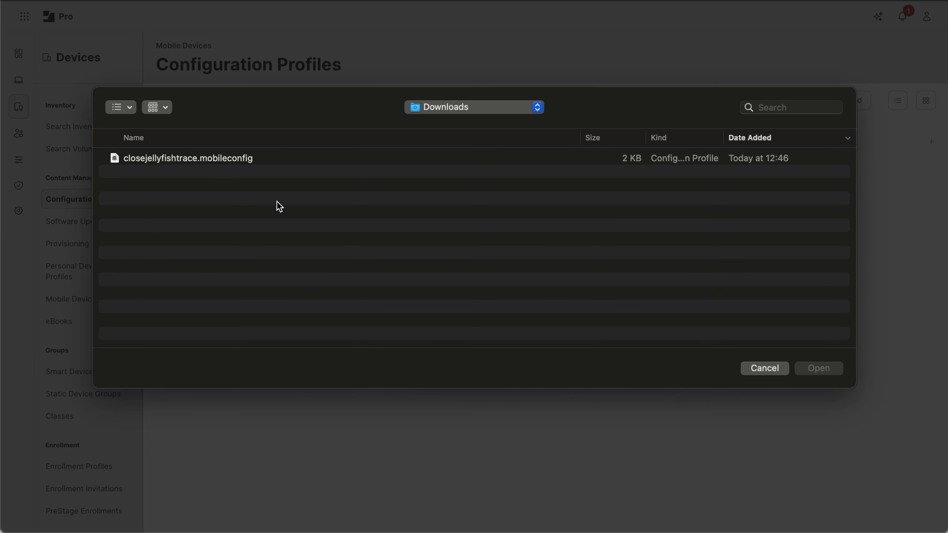
pyautogui.click(222, 160)
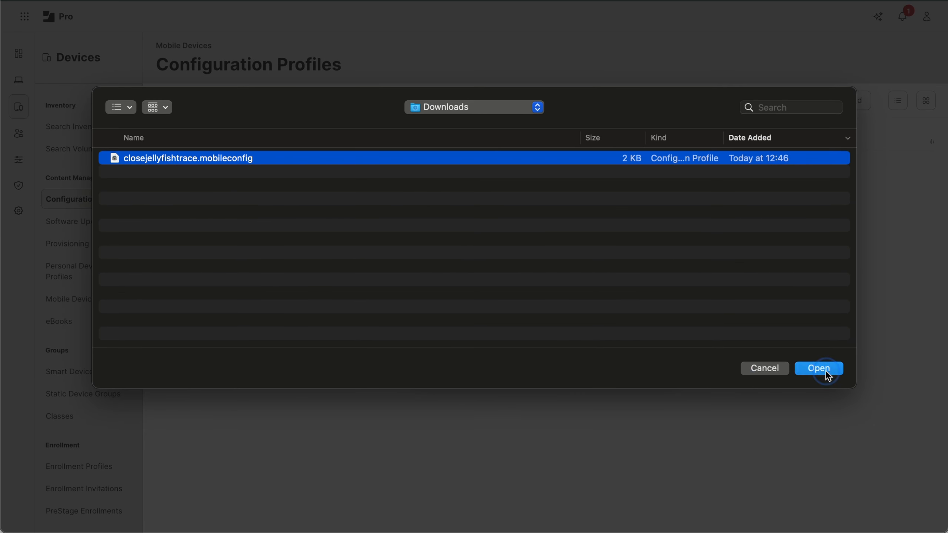
pyautogui.click(825, 370)
pyautogui.click(655, 359)
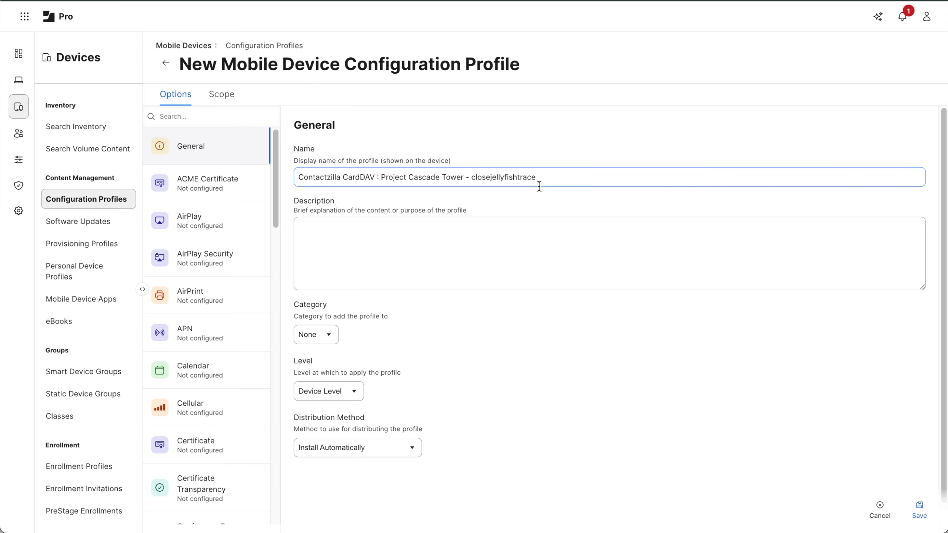
# Describe the profile as 'Deploys Contactzilla - Project Cascade Tower add…', keep Device Level, Install Automatically, and save.
pyautogui.click(356, 230)
pyautogui.write('Deploy')
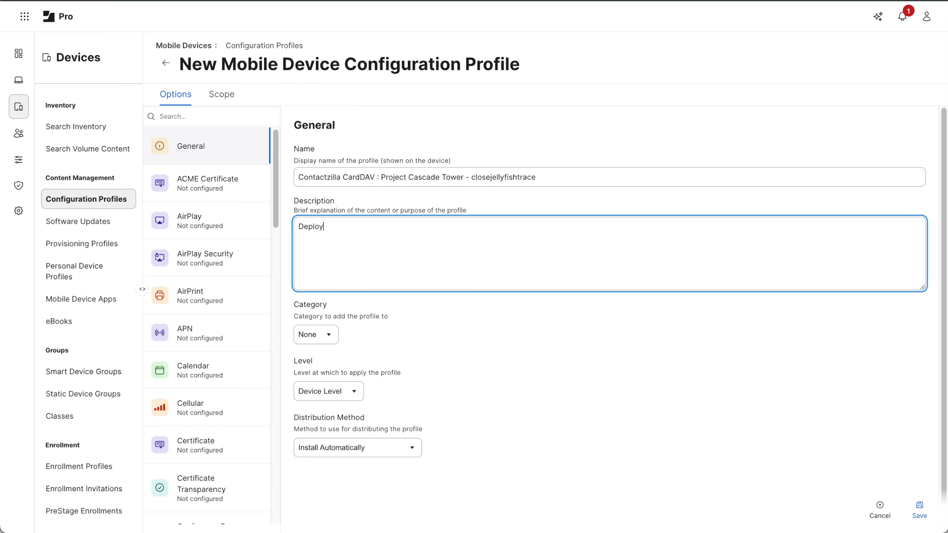
pyautogui.write('s Contactzilla - Project Cascade Tower address book')
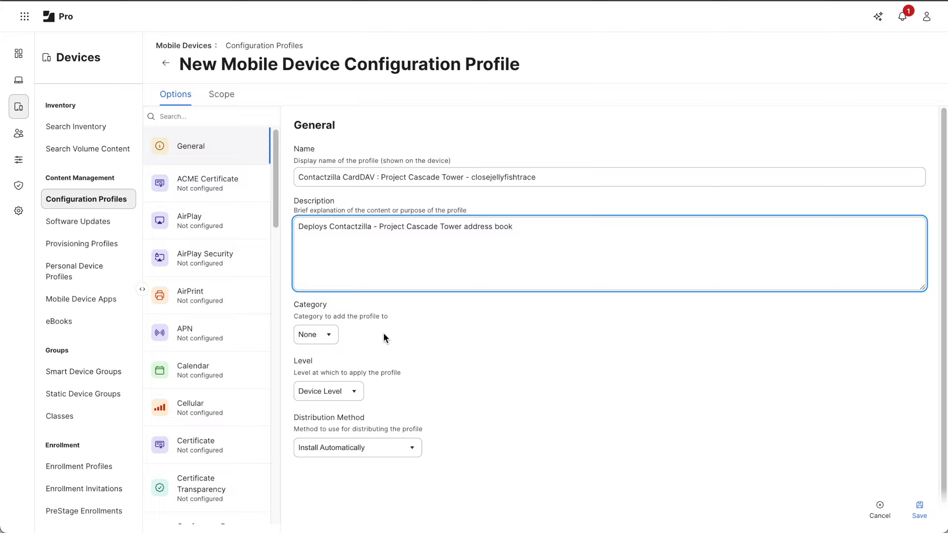
pyautogui.click(357, 397)
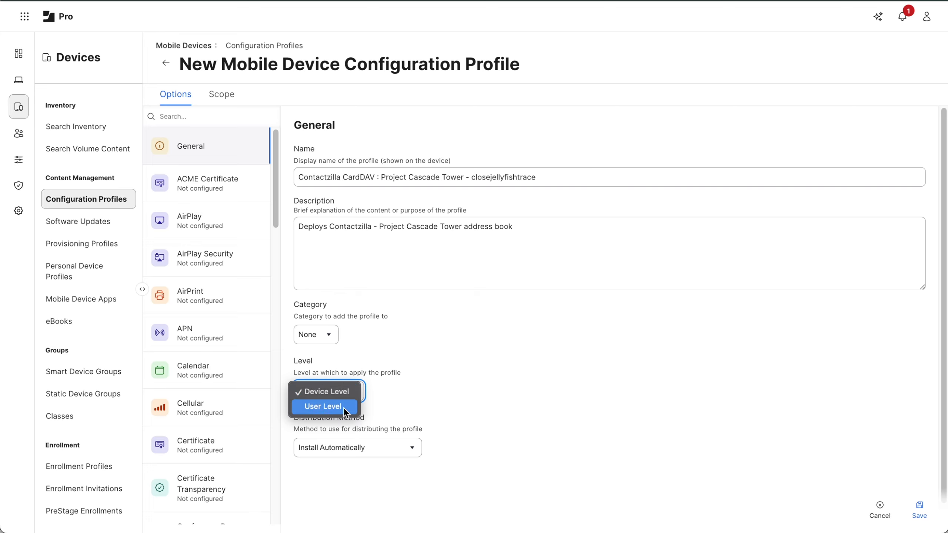
pyautogui.click(337, 392)
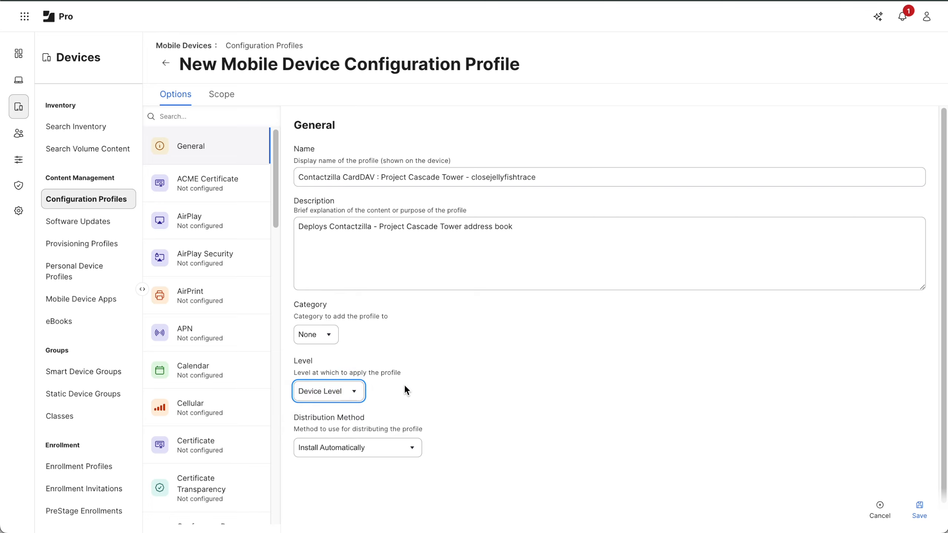
pyautogui.click(408, 448)
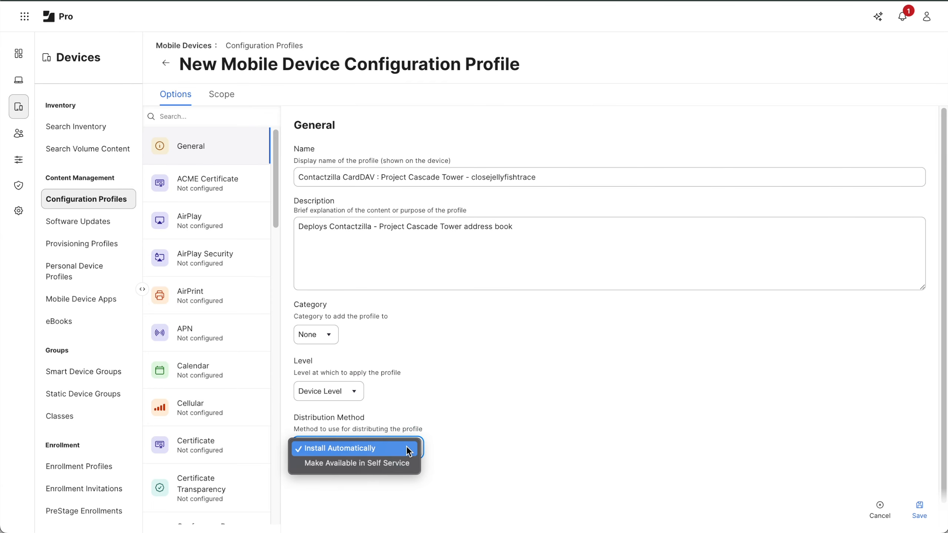
pyautogui.click(446, 448)
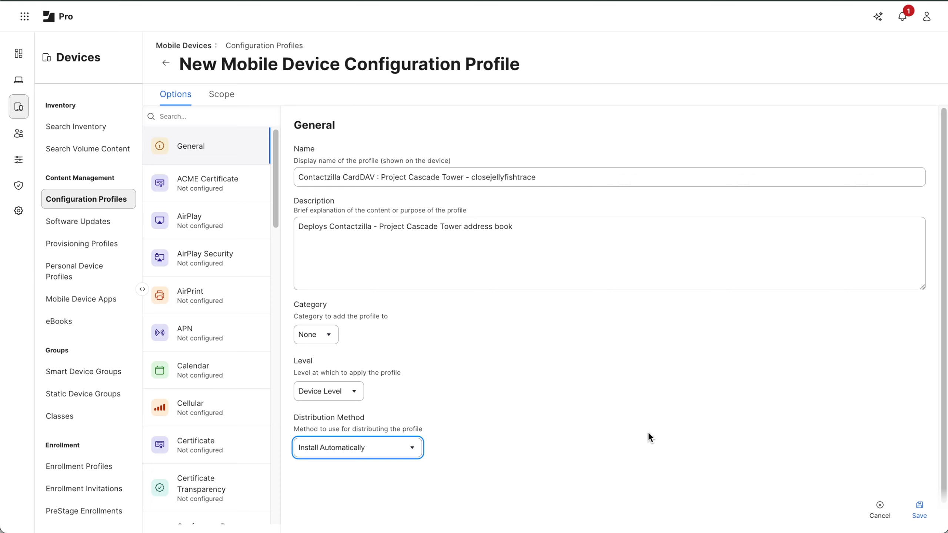
pyautogui.click(920, 509)
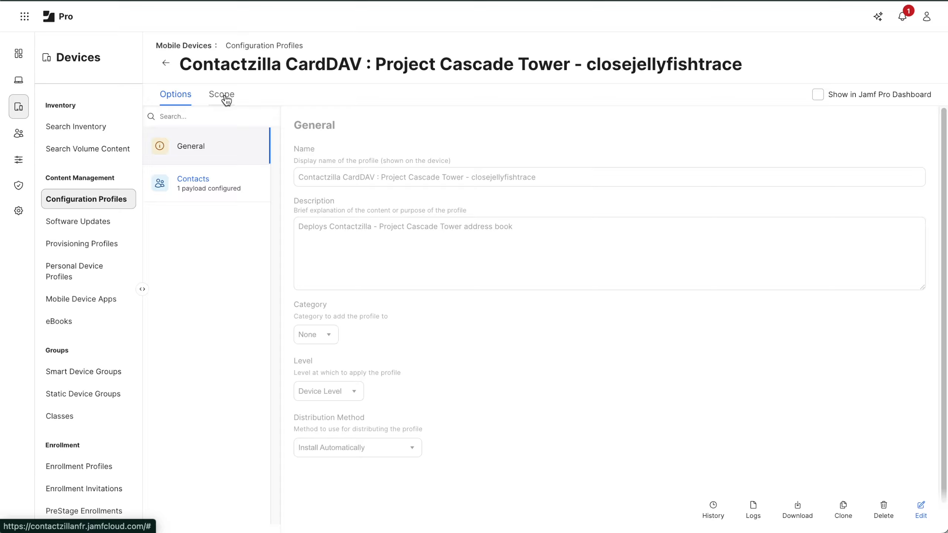
# Keep the profile's scope on Specific Mobile Devices, add the CZ-pilot-iphone device group, and save.
pyautogui.click(226, 100)
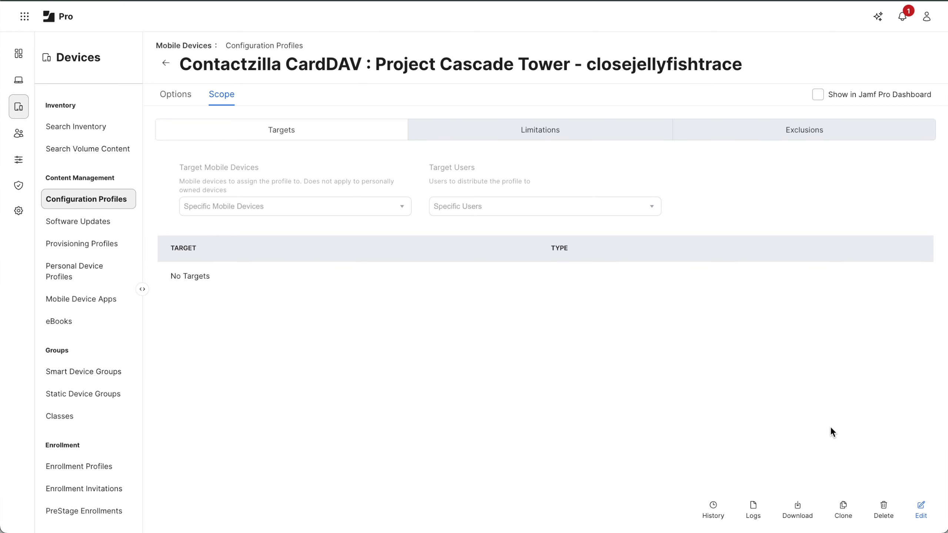
pyautogui.click(920, 510)
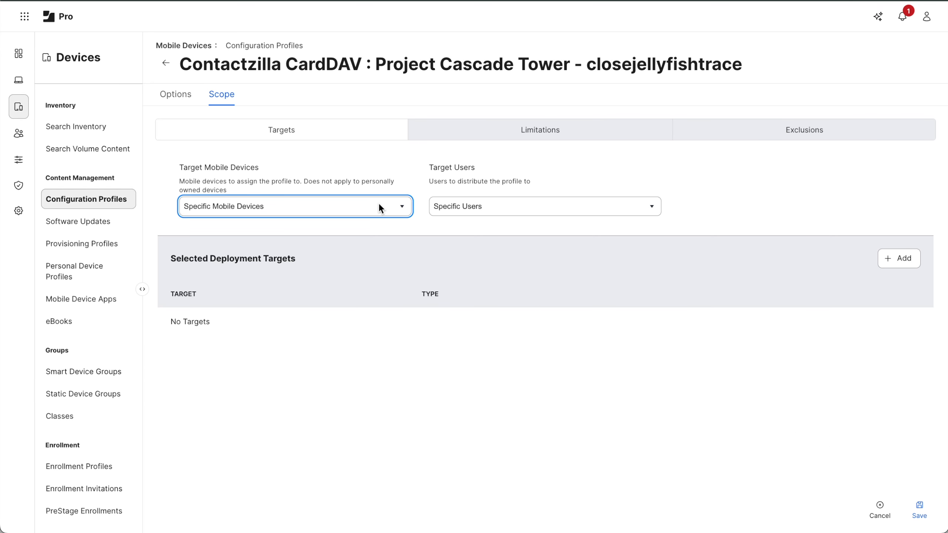
pyautogui.click(385, 206)
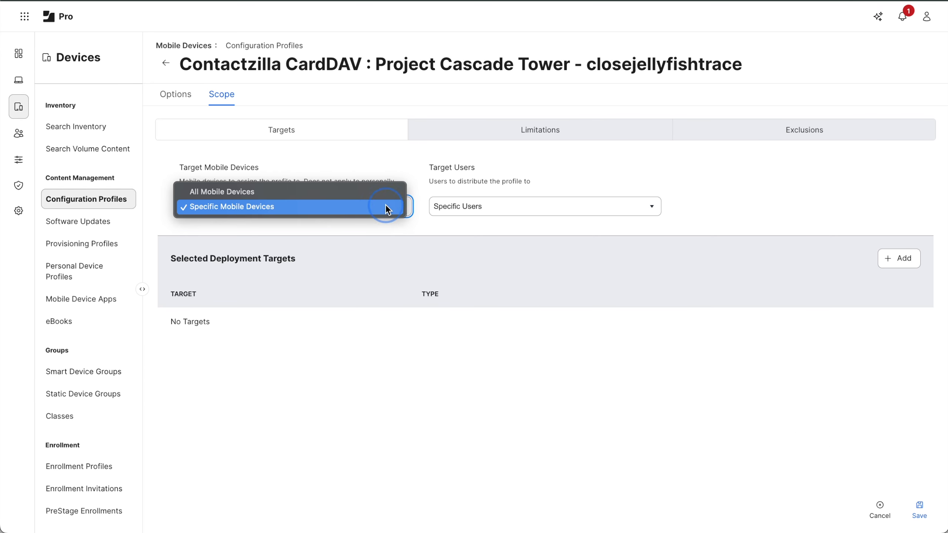
pyautogui.click(266, 209)
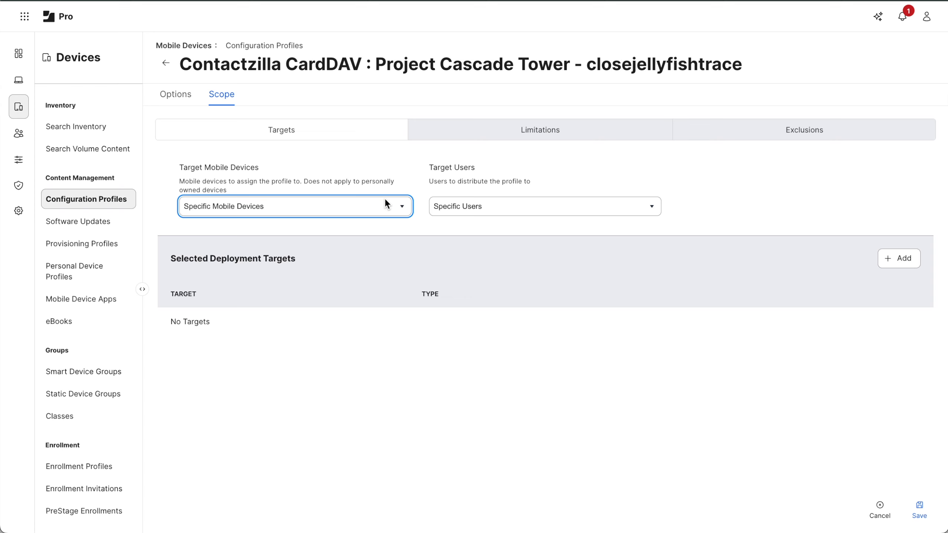
pyautogui.click(897, 262)
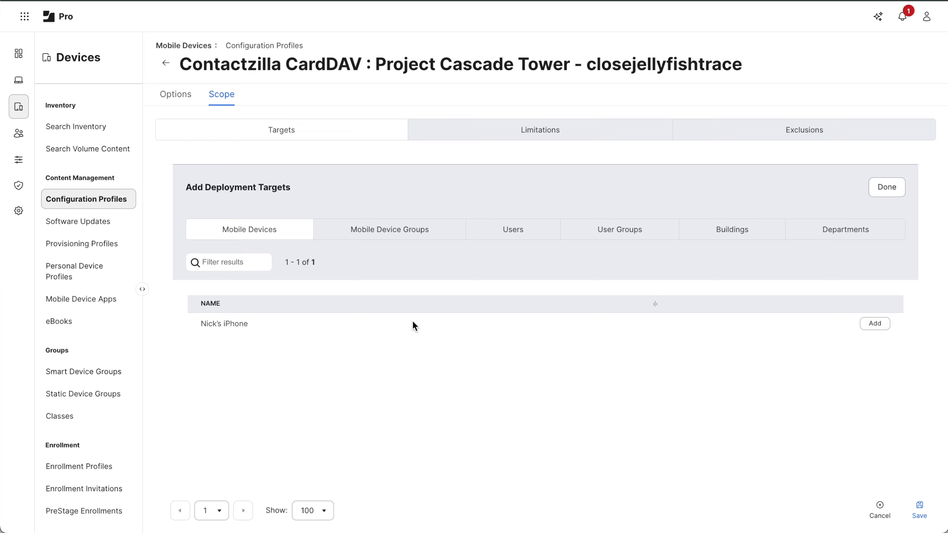
pyautogui.click(382, 234)
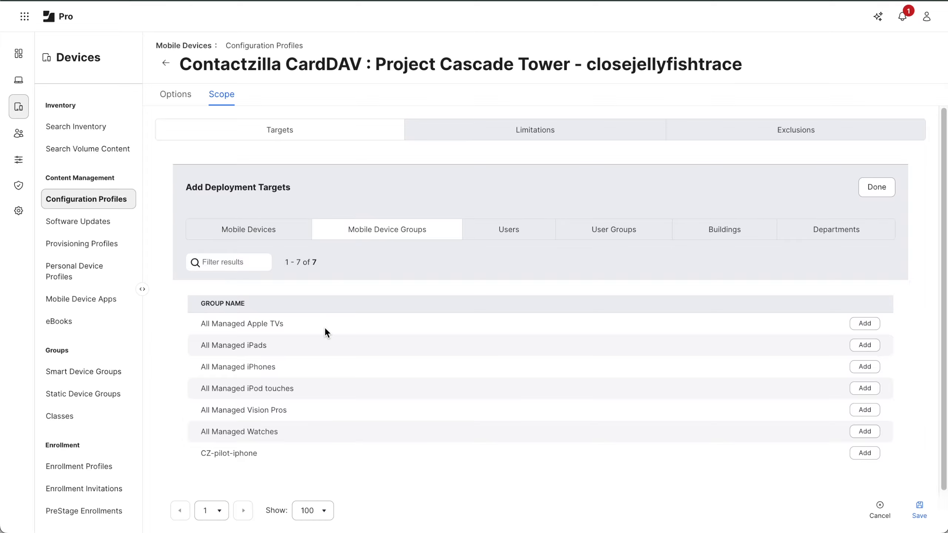
pyautogui.scroll(-2, 326, 329)
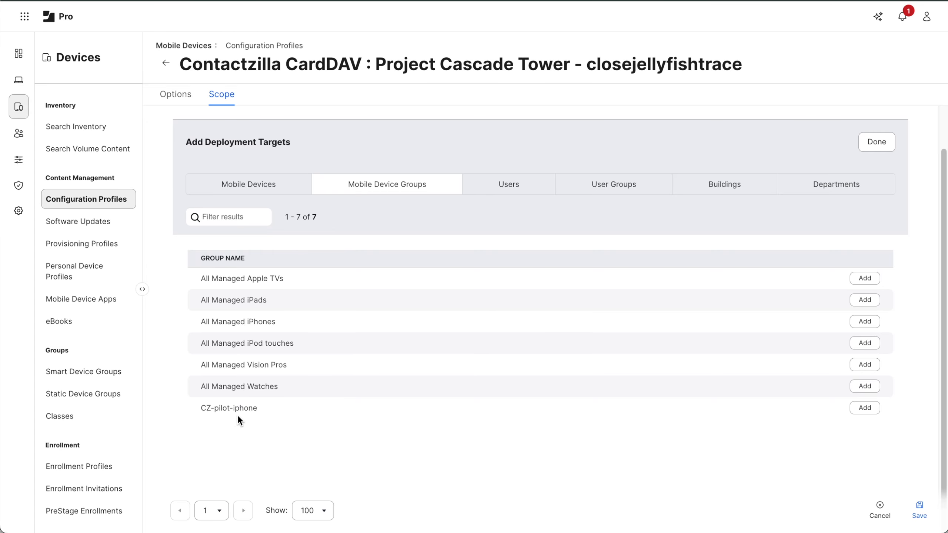
pyautogui.click(865, 408)
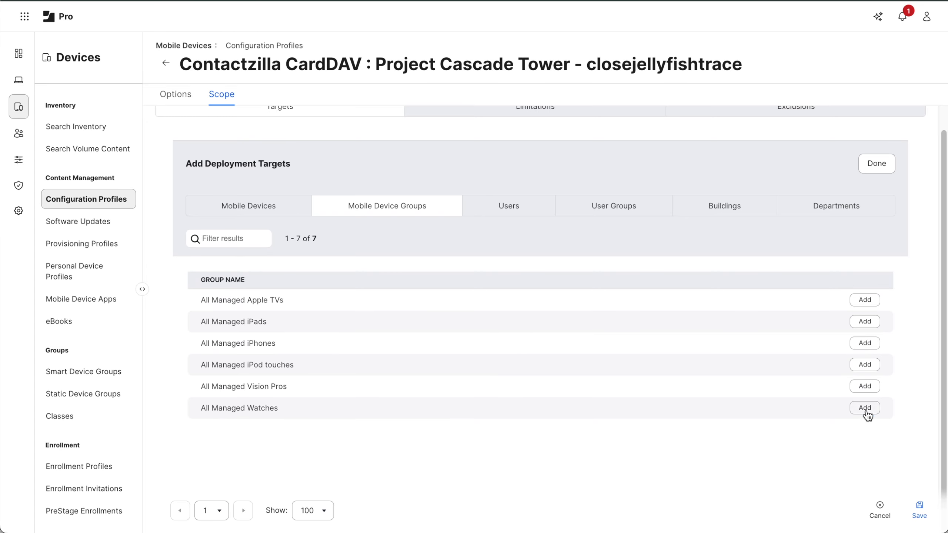
pyautogui.click(918, 507)
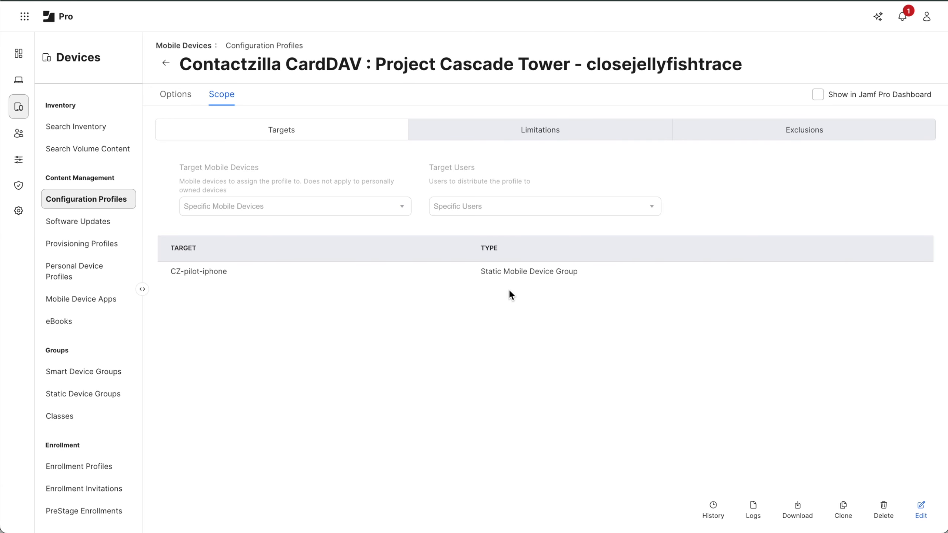
pyautogui.click(803, 134)
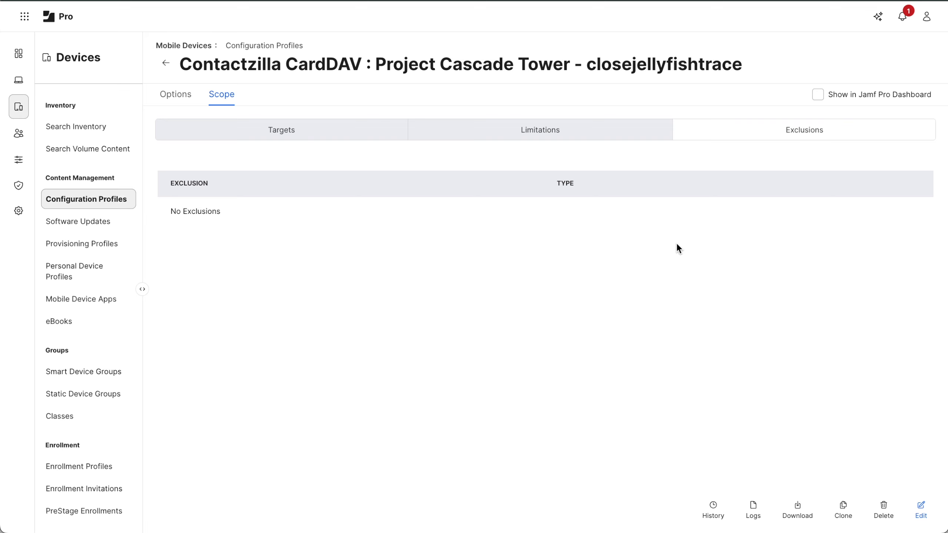
pyautogui.click(921, 509)
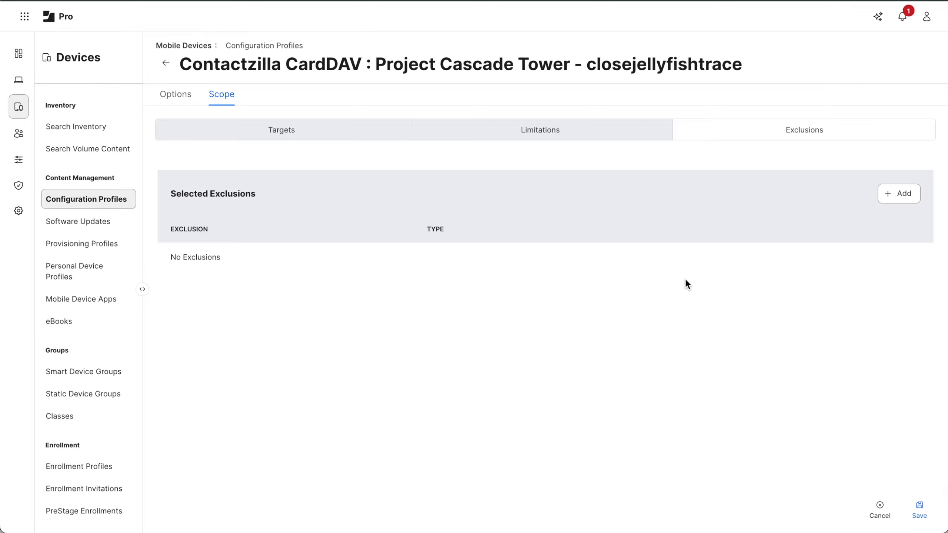
pyautogui.click(896, 193)
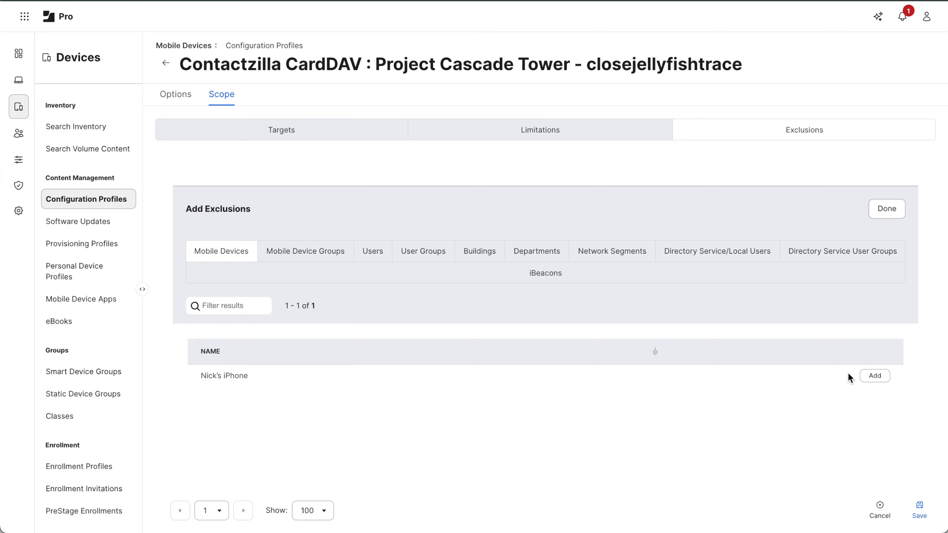
pyautogui.click(879, 509)
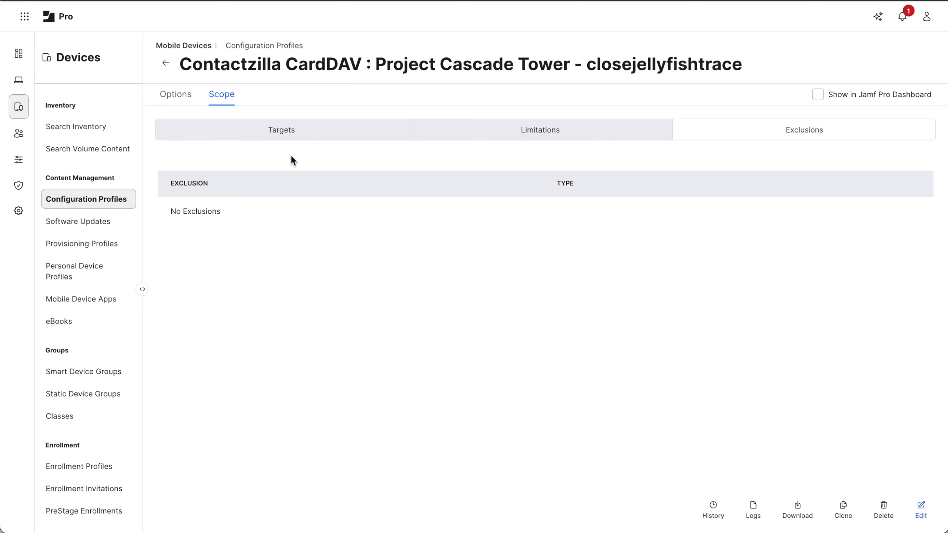
pyautogui.click(279, 137)
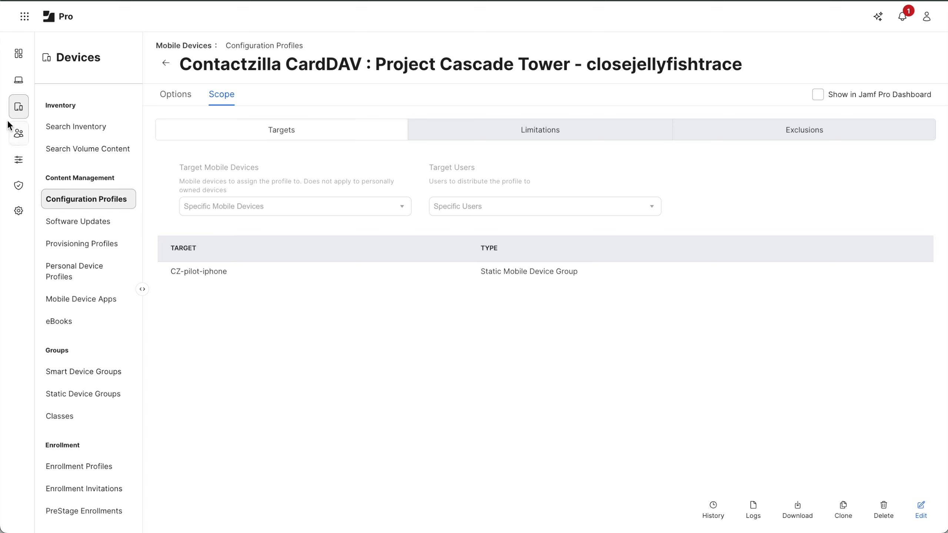
# Find the managed iPhone in inventory by its user's name and send it a Blank Push.
pyautogui.click(66, 129)
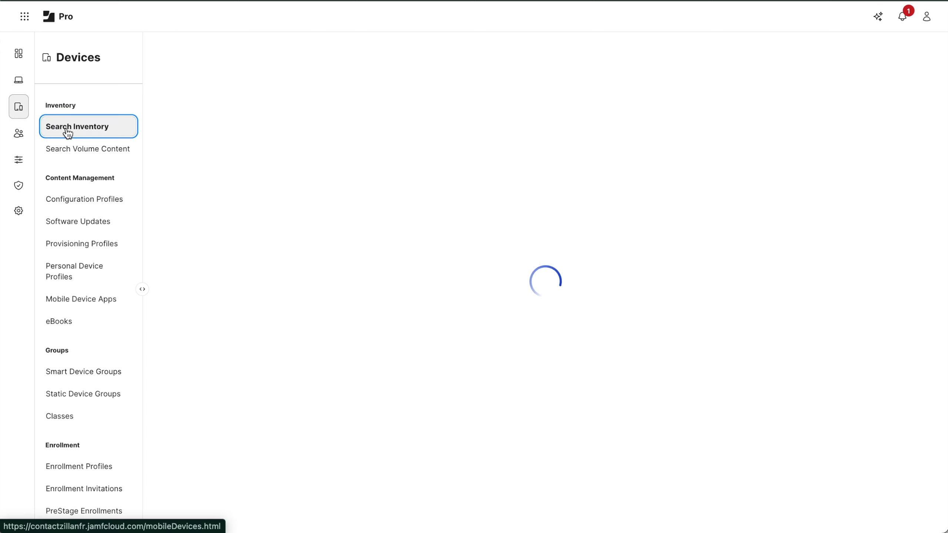
pyautogui.write('nick')
pyautogui.press('Return')
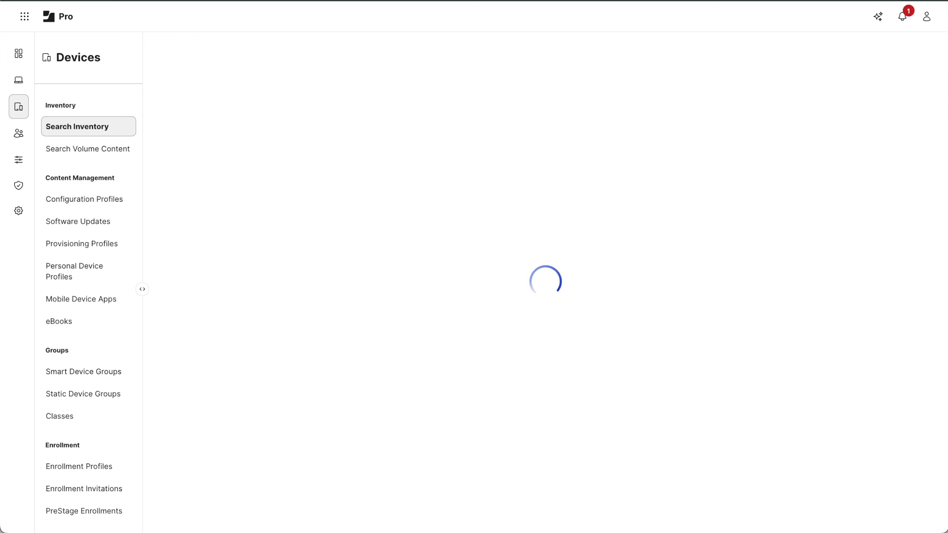
pyautogui.click(179, 166)
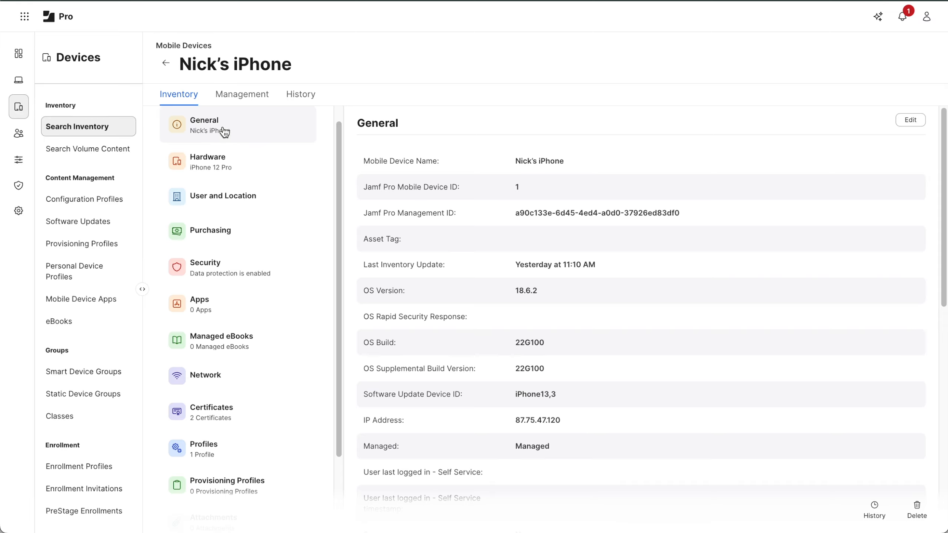
pyautogui.click(243, 93)
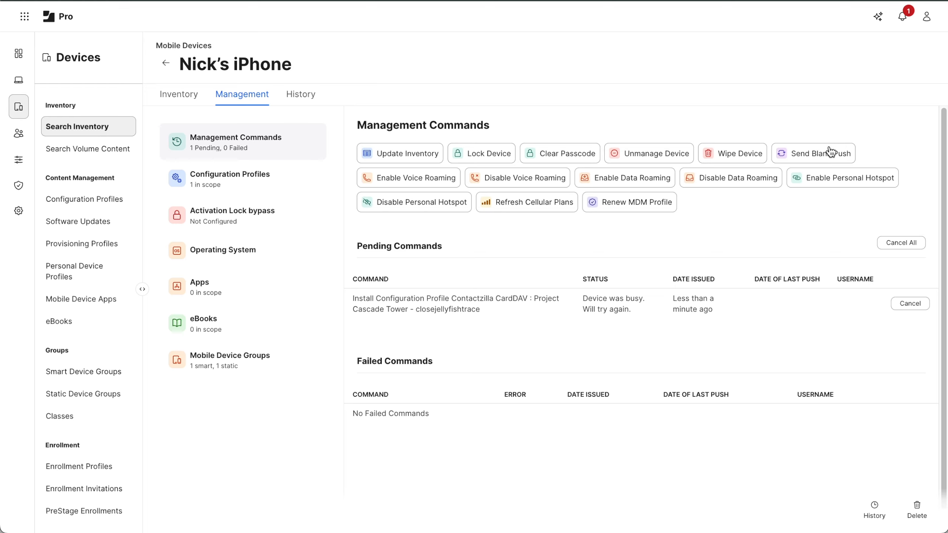
pyautogui.click(829, 155)
# Check the iPhone's History for the completed profile install, then open the Cardiff Council contact.
pyautogui.click(305, 97)
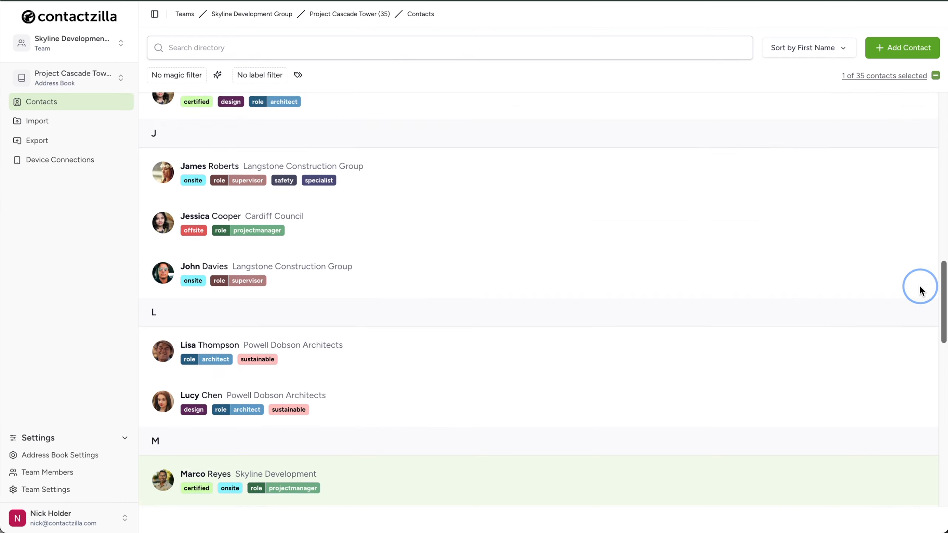
pyautogui.scroll(-3, 920, 288)
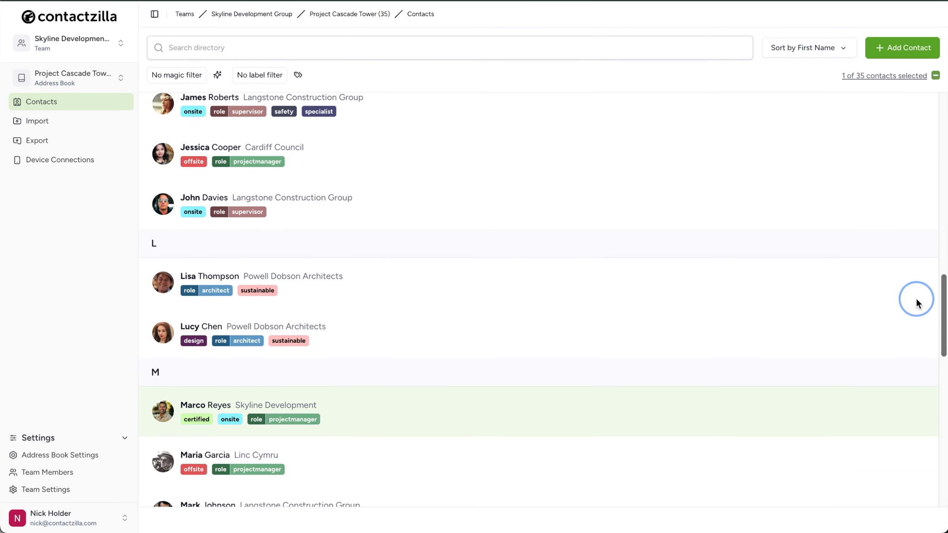
pyautogui.click(386, 127)
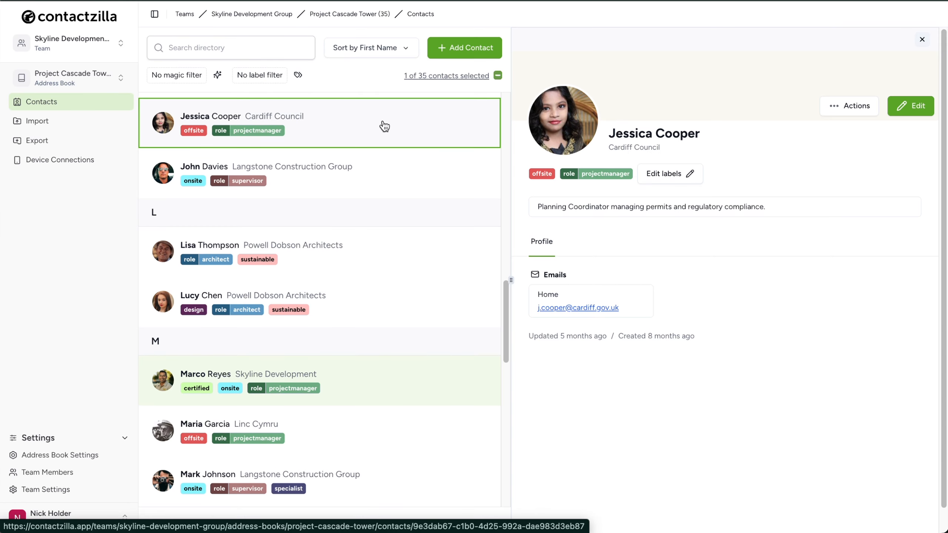